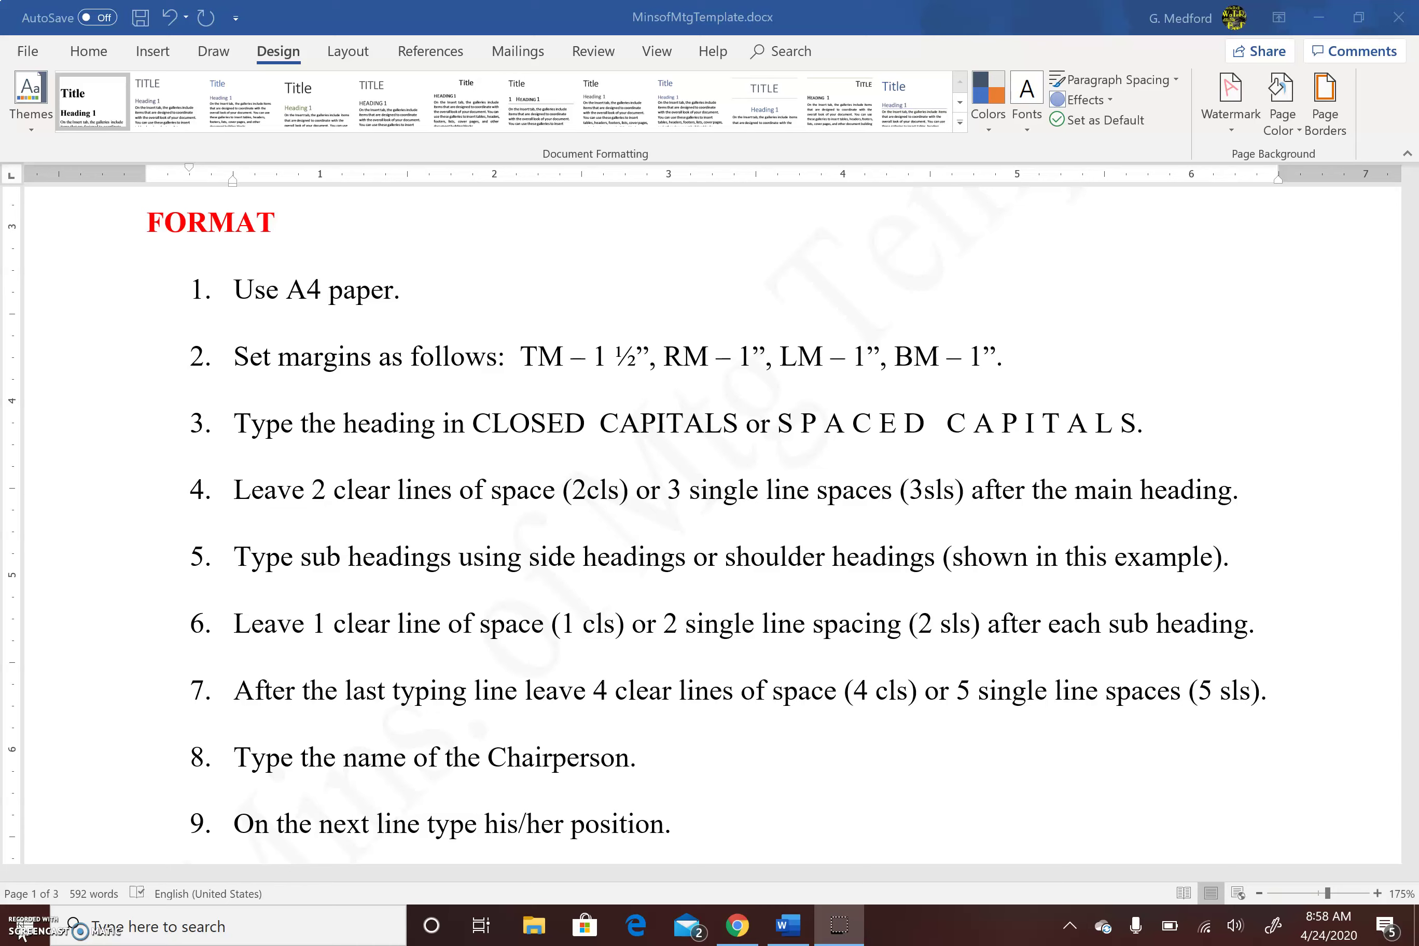
Scroll past the FORMAT list to the top of page 2 and its minutes template.
scroll(708, 519, down, 1)
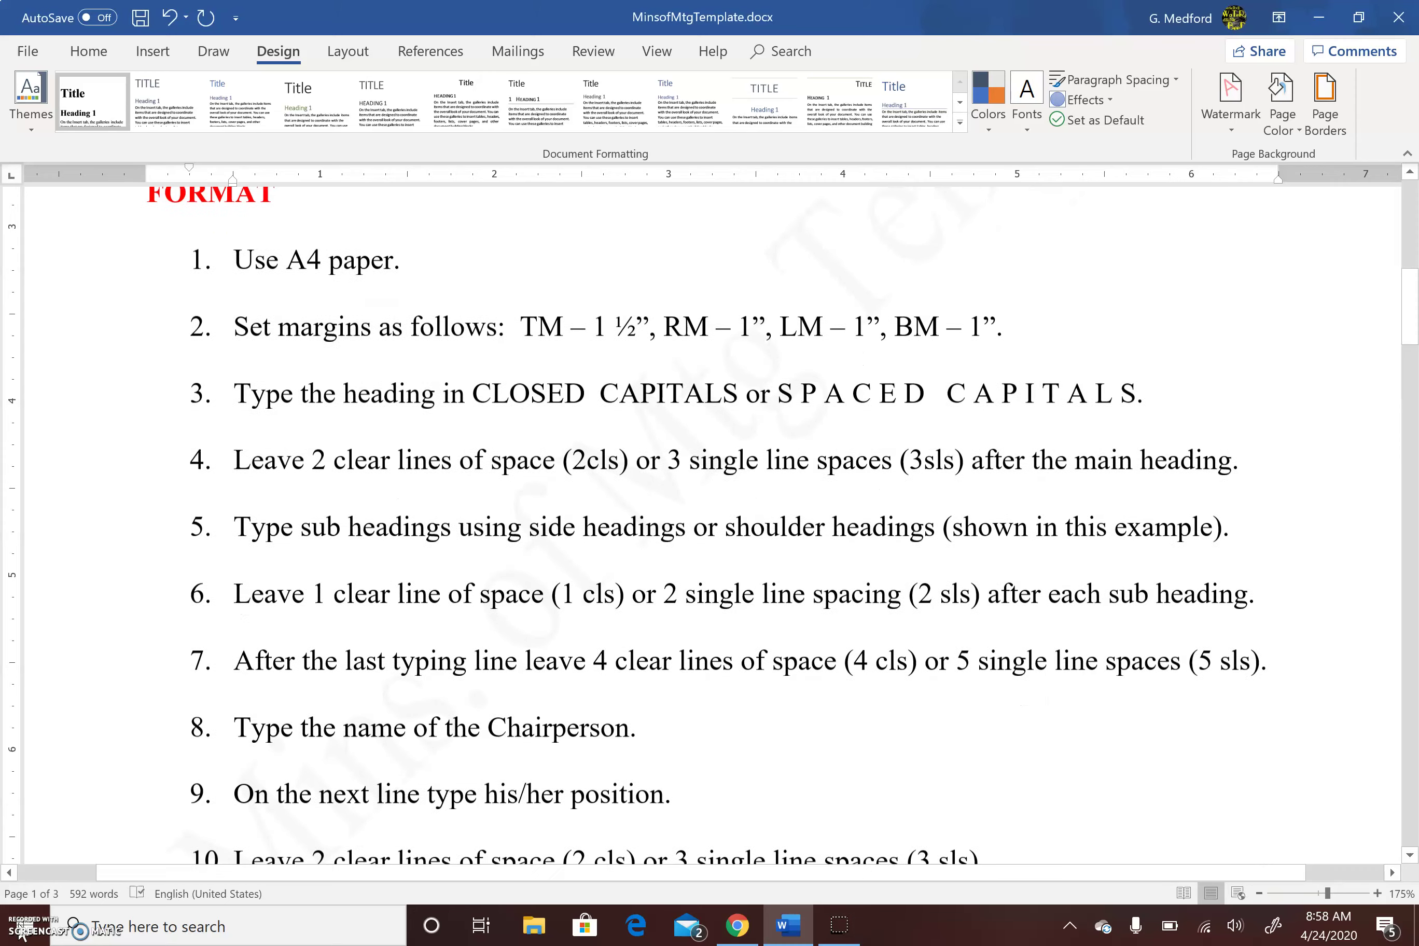
scroll(709, 519, down, 3)
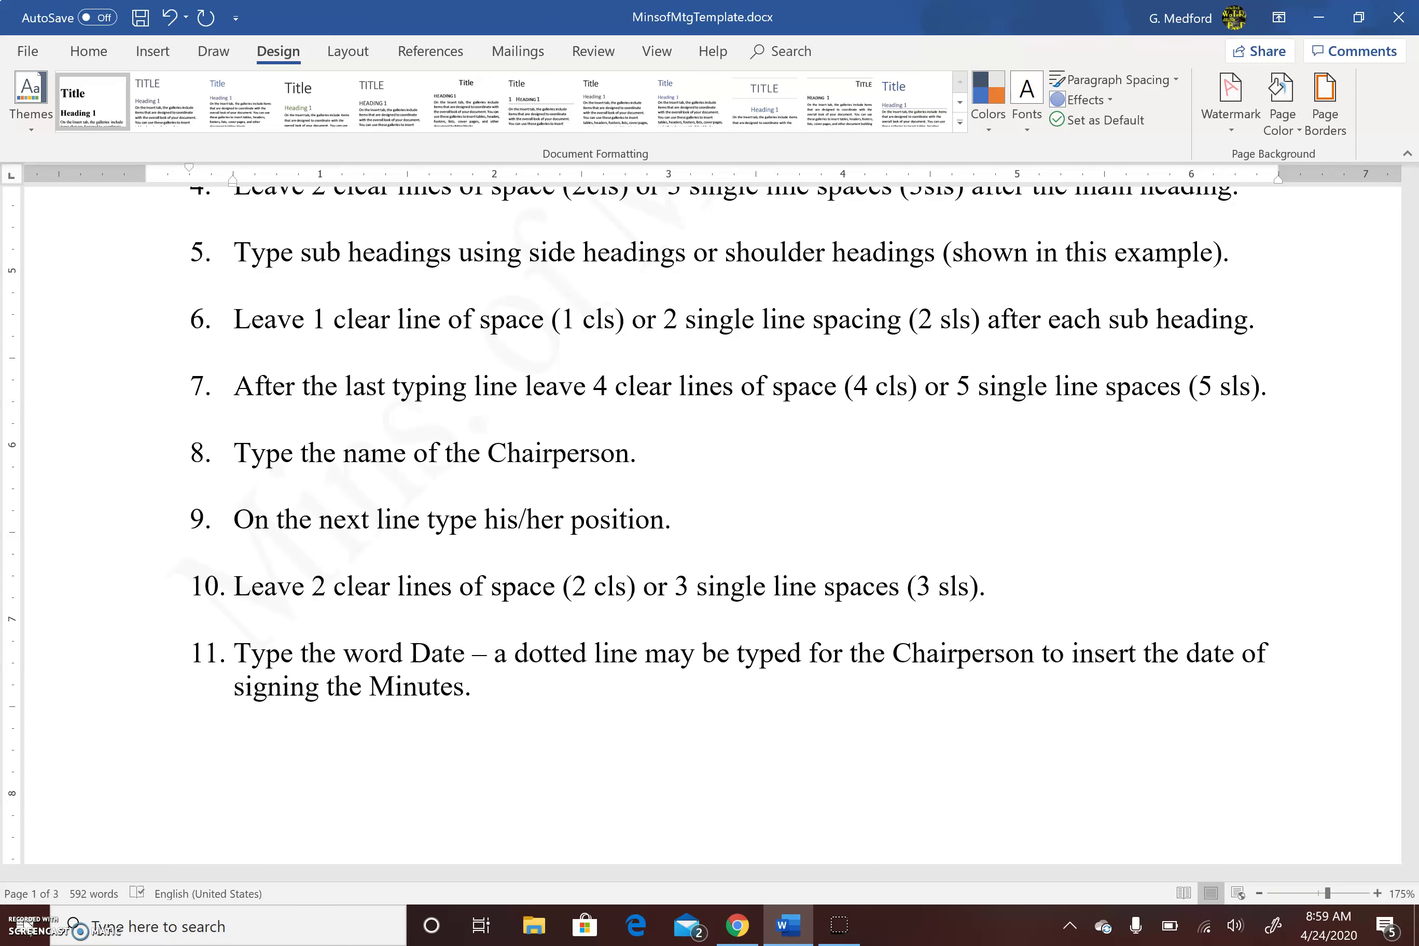
key(Page_Down)
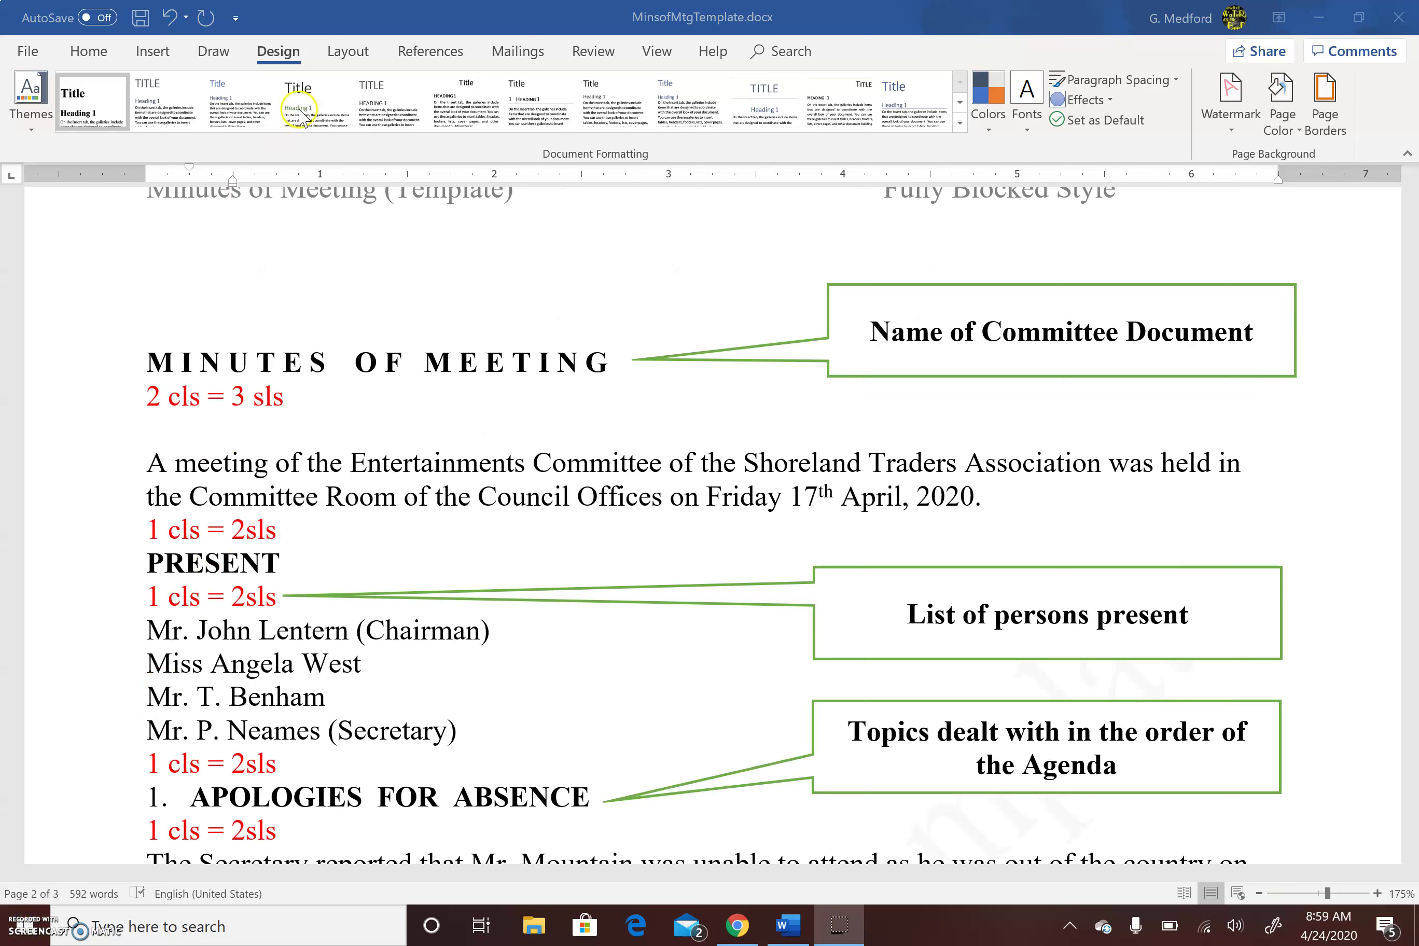
Set custom margins of 1.5" top and 1" left, right and bottom for the whole document.
click(345, 55)
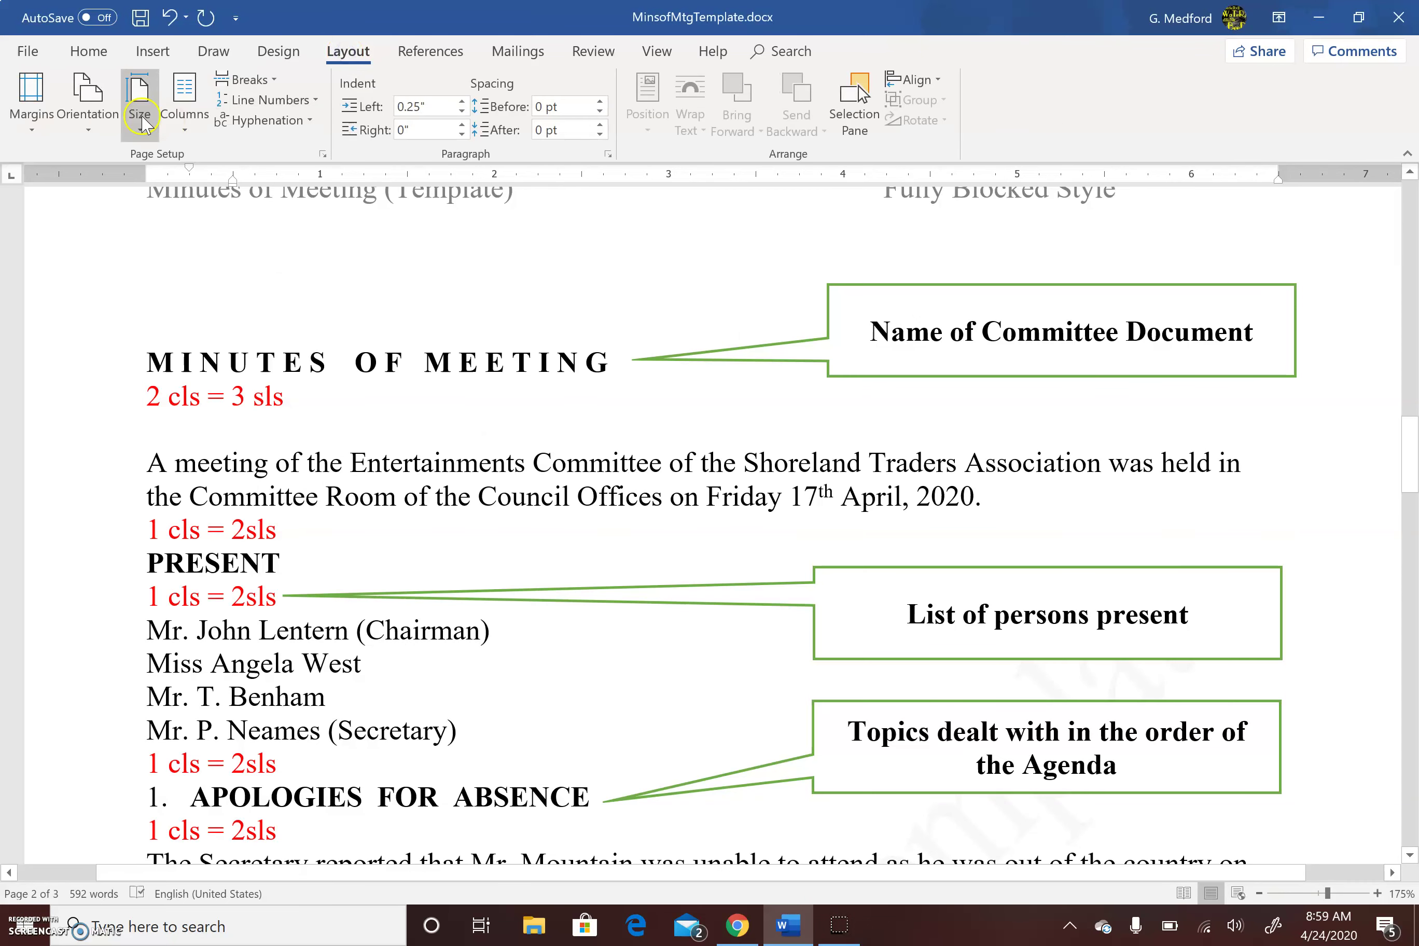
click(31, 117)
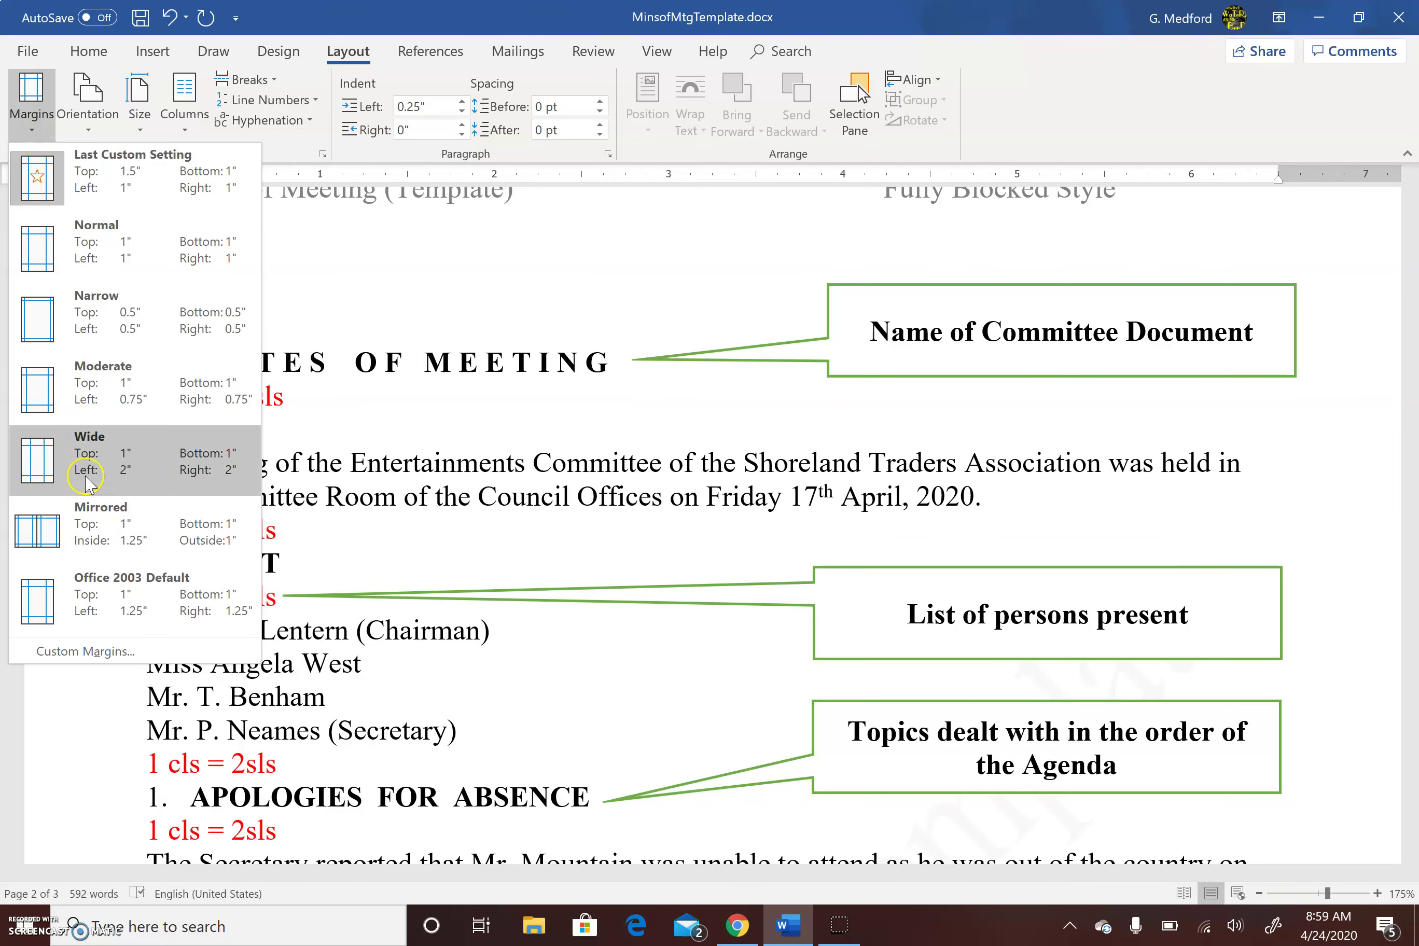
click(78, 656)
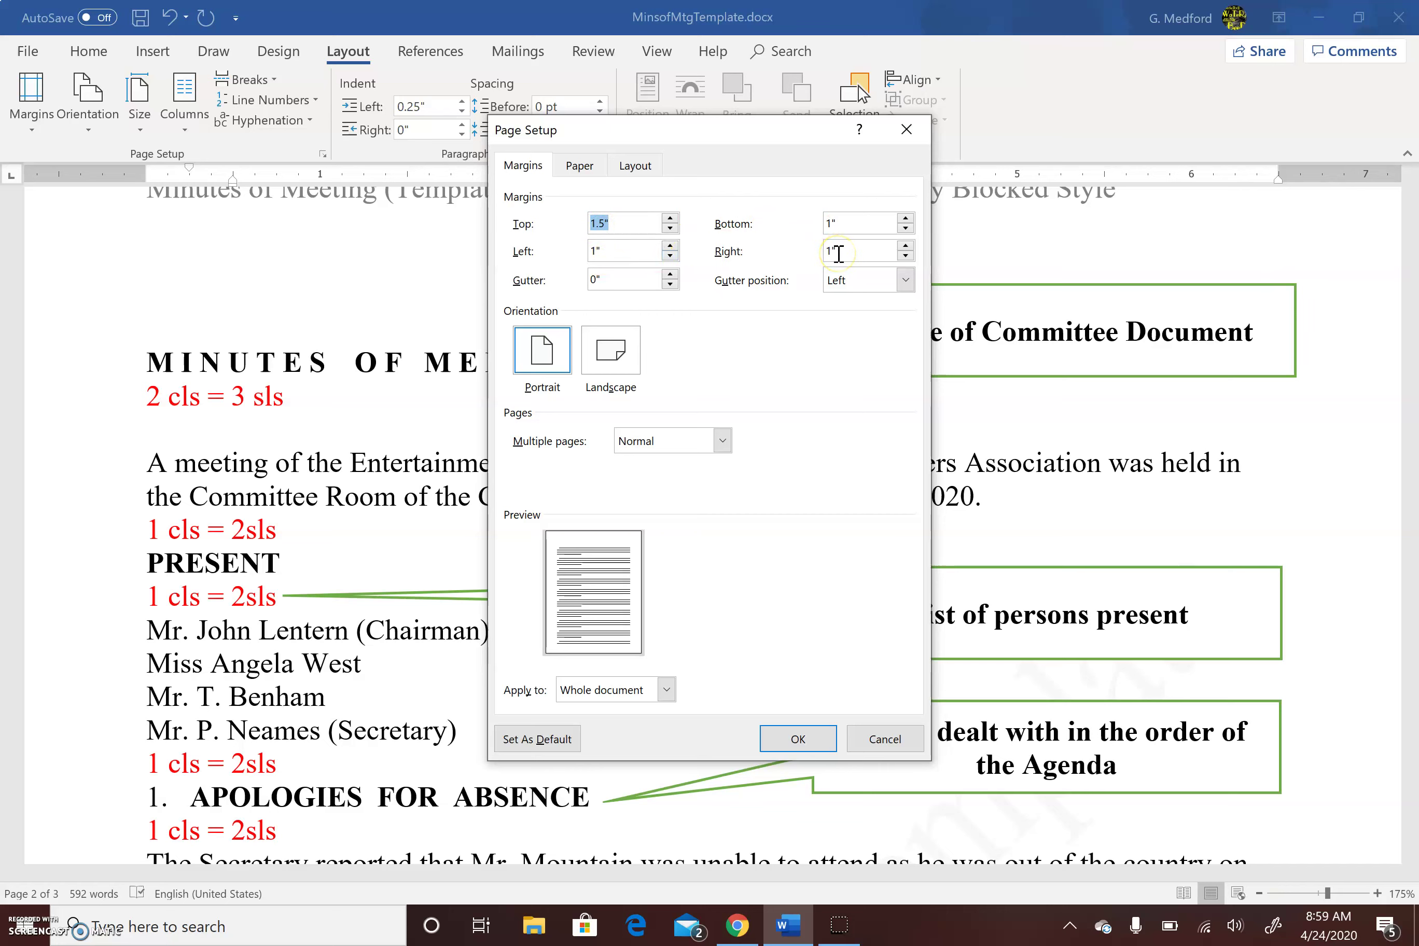
click(782, 742)
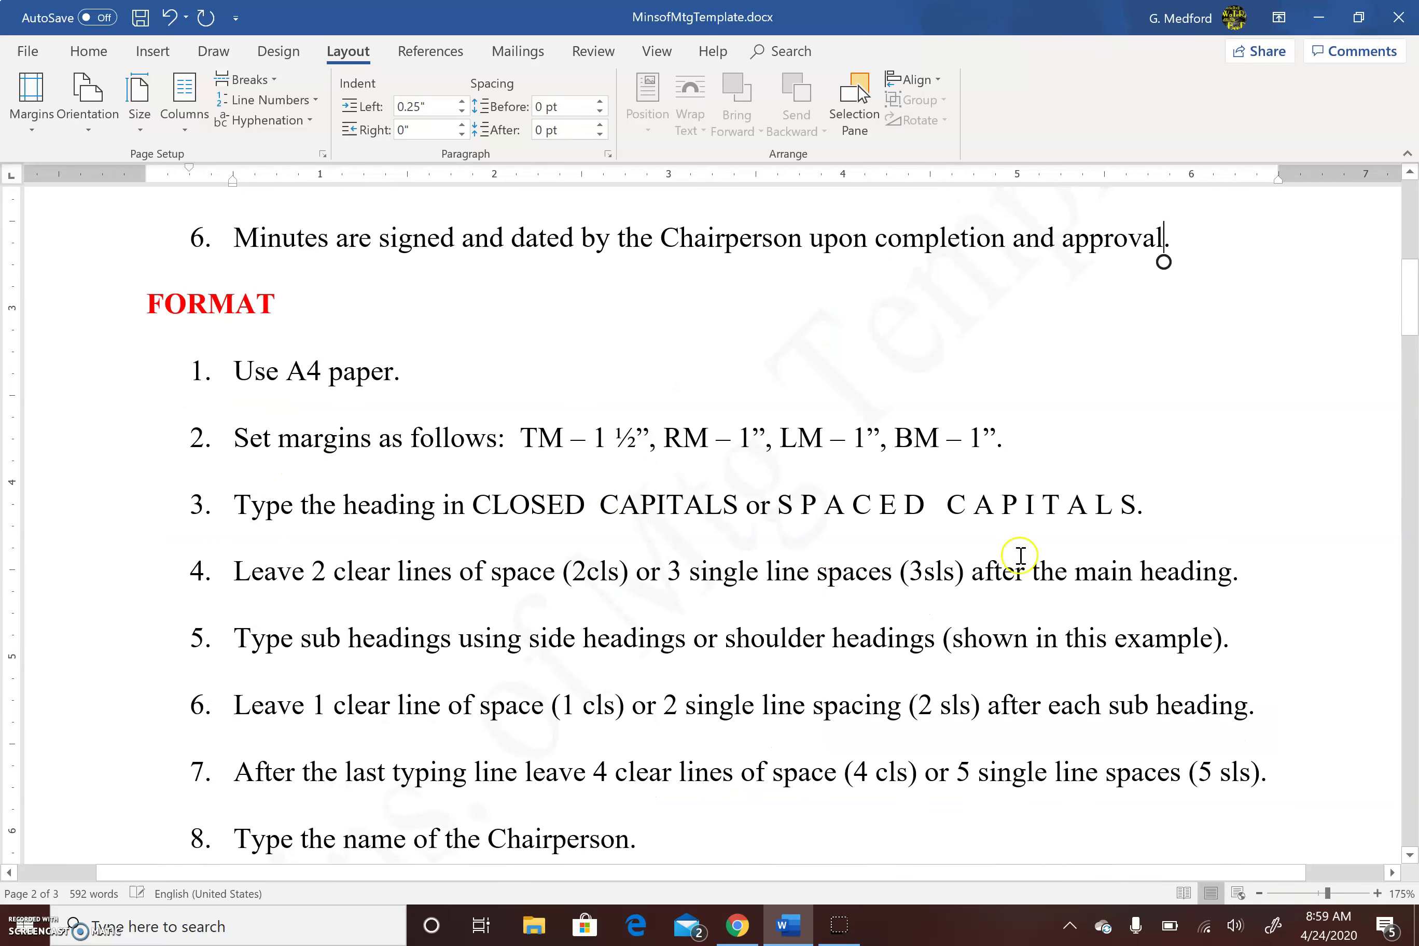
Remove the extra space between MINUTES and OF in the MINUTES OF MEETING heading.
drag(1412, 275, 1412, 483)
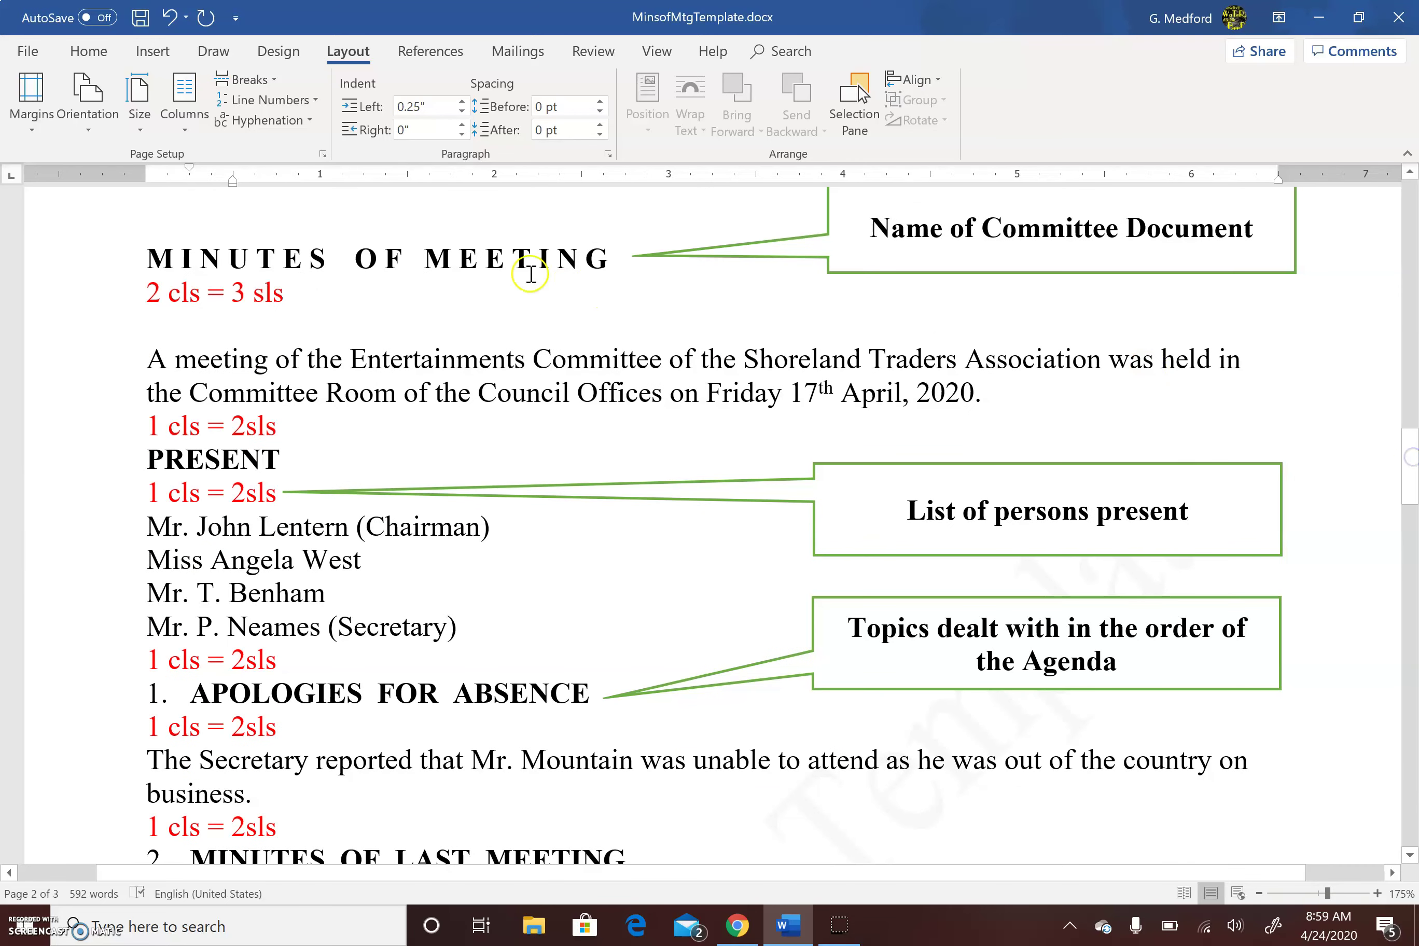
drag(149, 259, 607, 259)
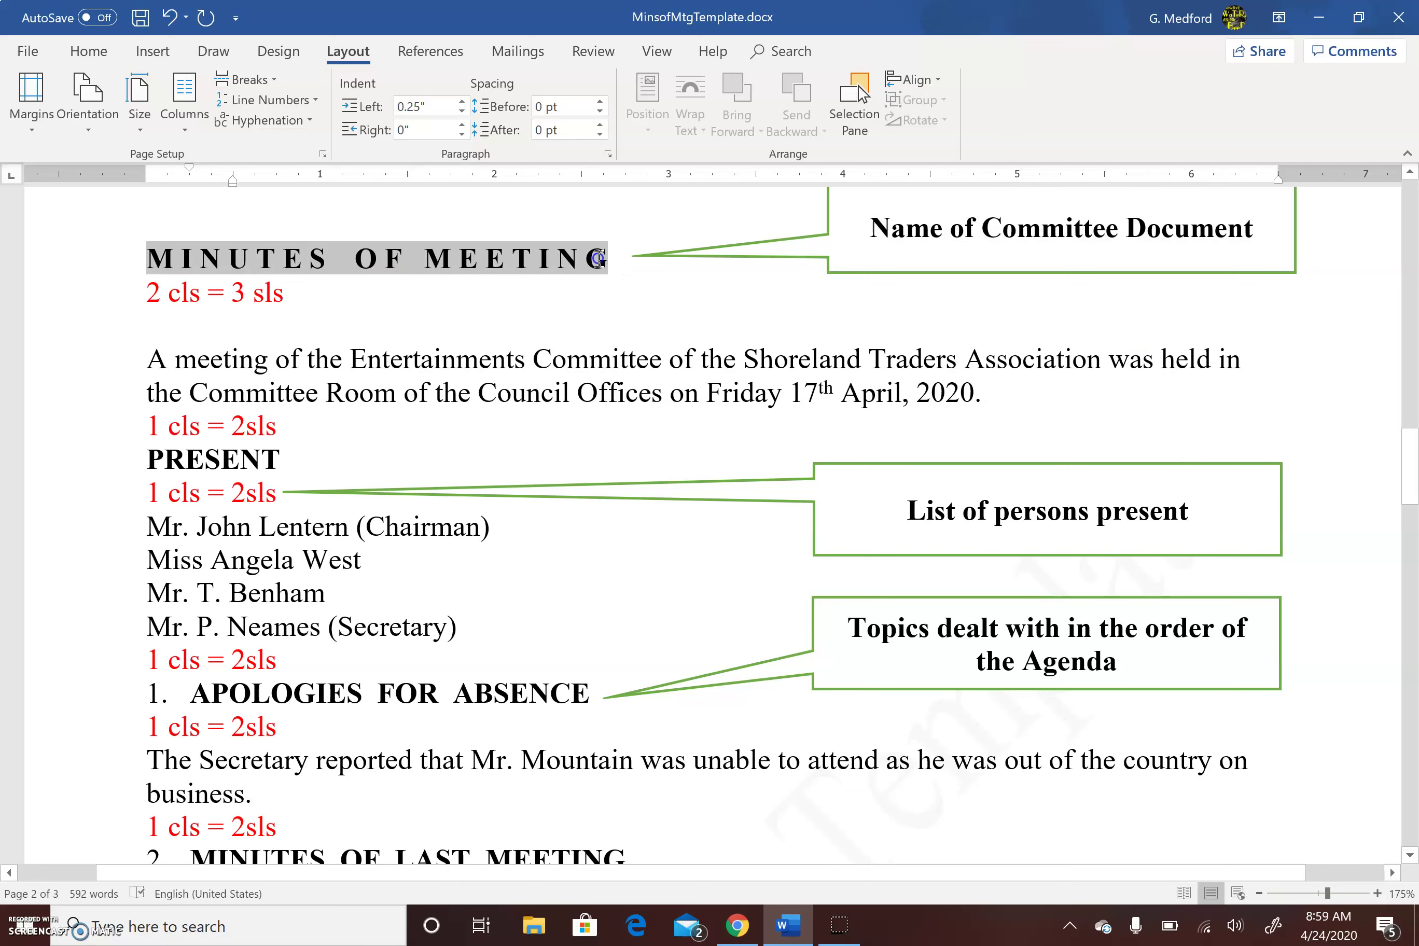
click(169, 263)
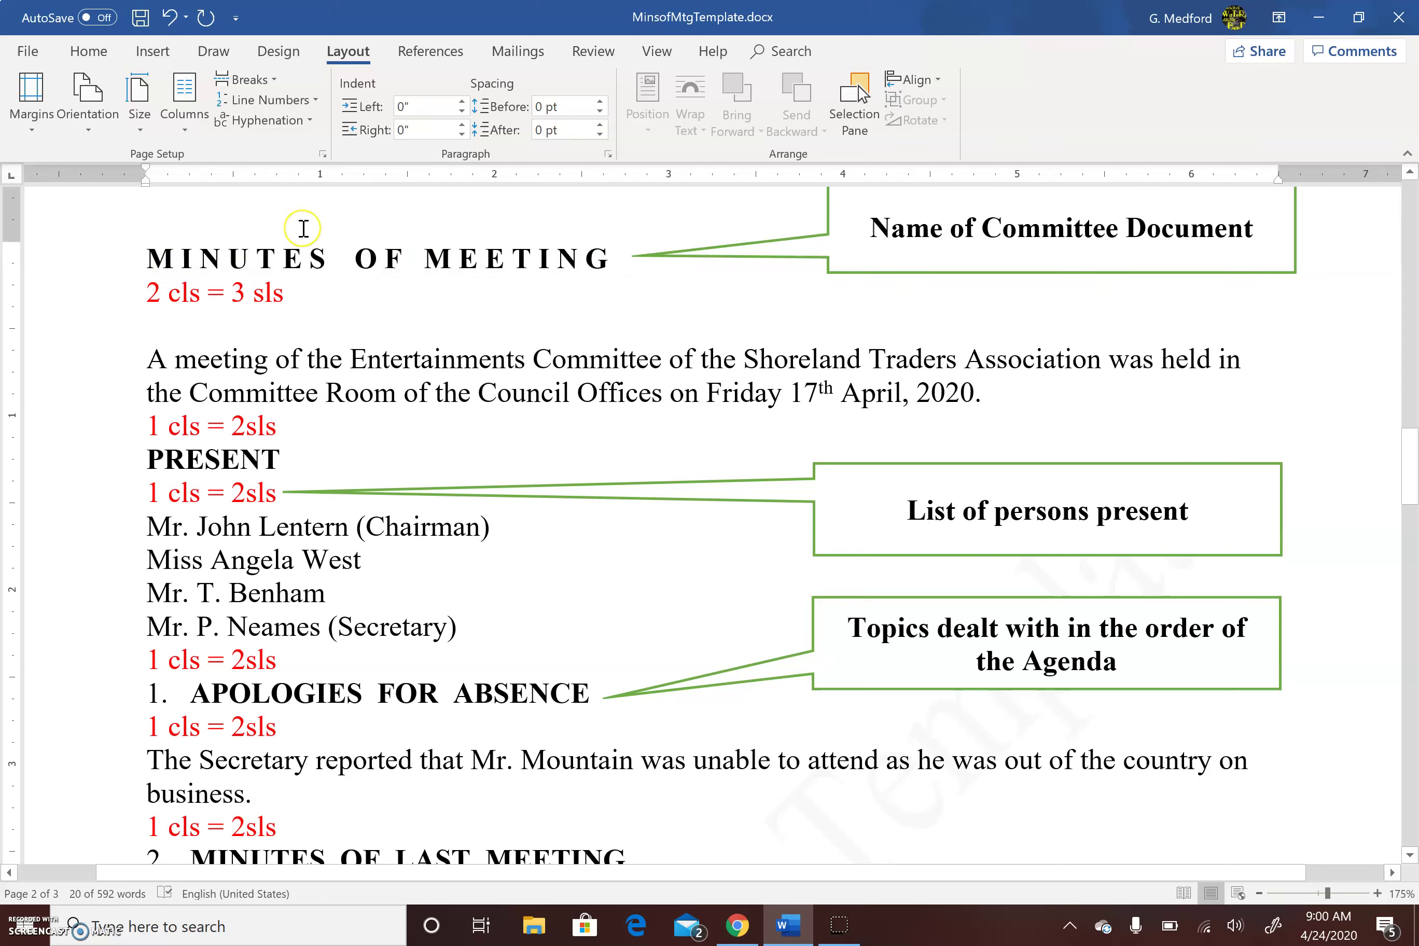
key(Right)
key(Right)
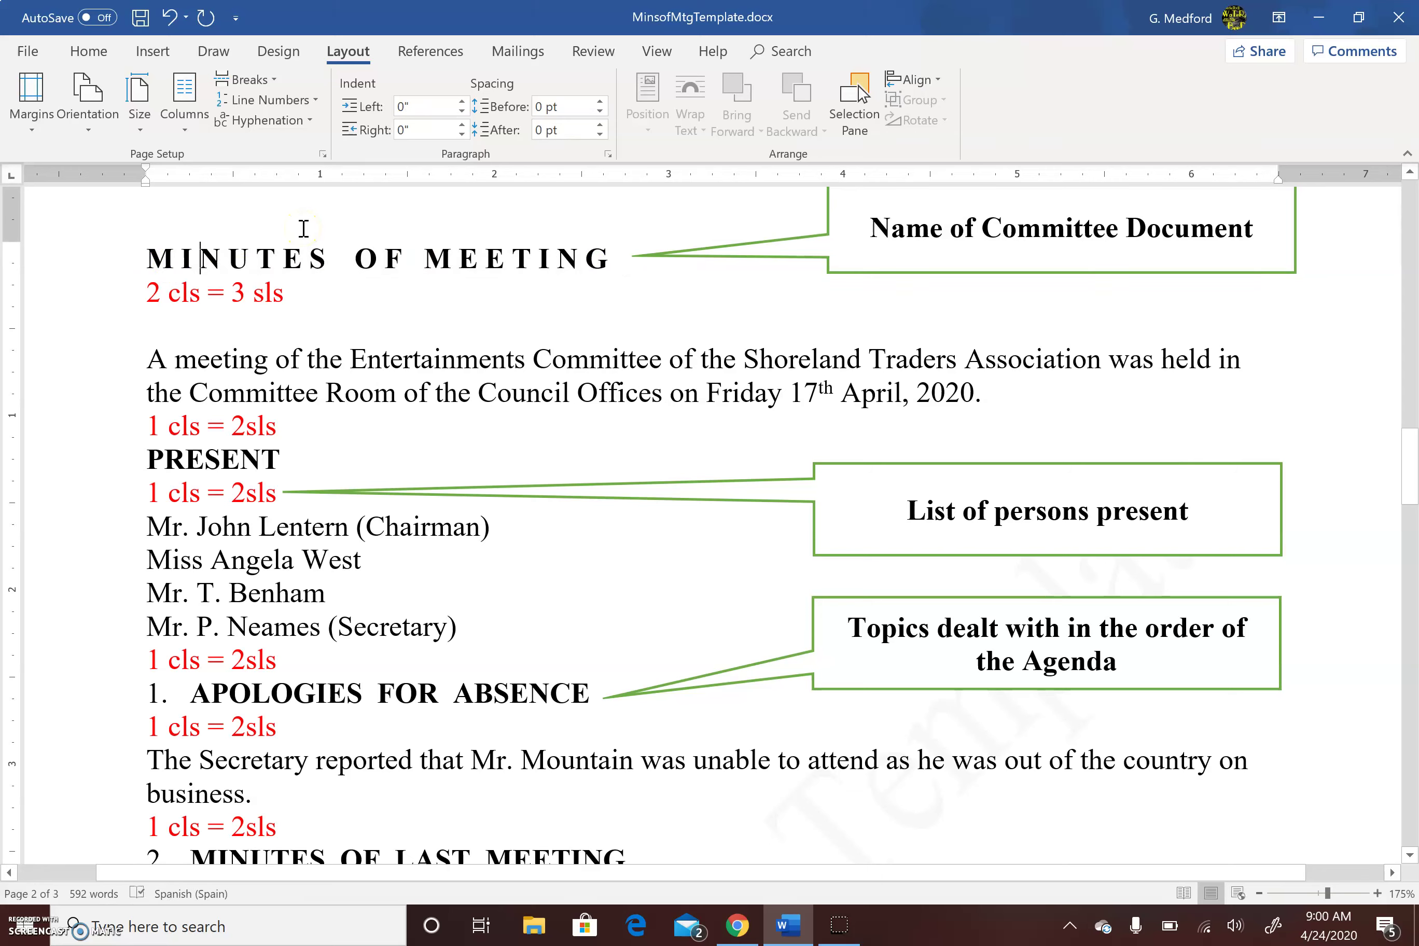
key(Right)
key(Right)
key(Right)
key(Right)
key(Right)
key(Right)
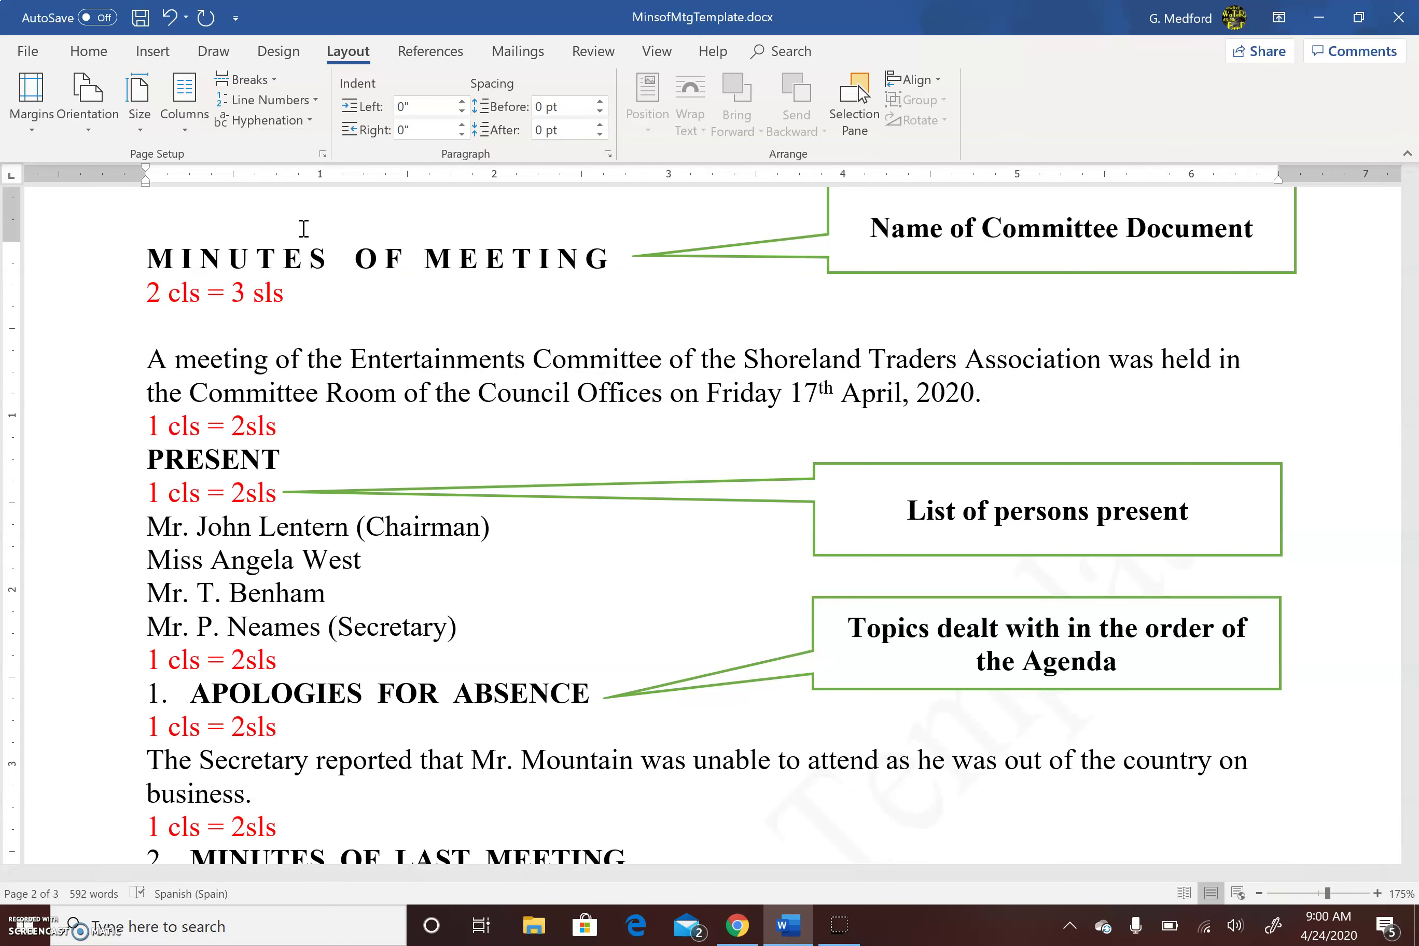
key(Right)
key(Right)
key(BackSpace)
key(Right)
key(Right)
key(Right)
key(Right)
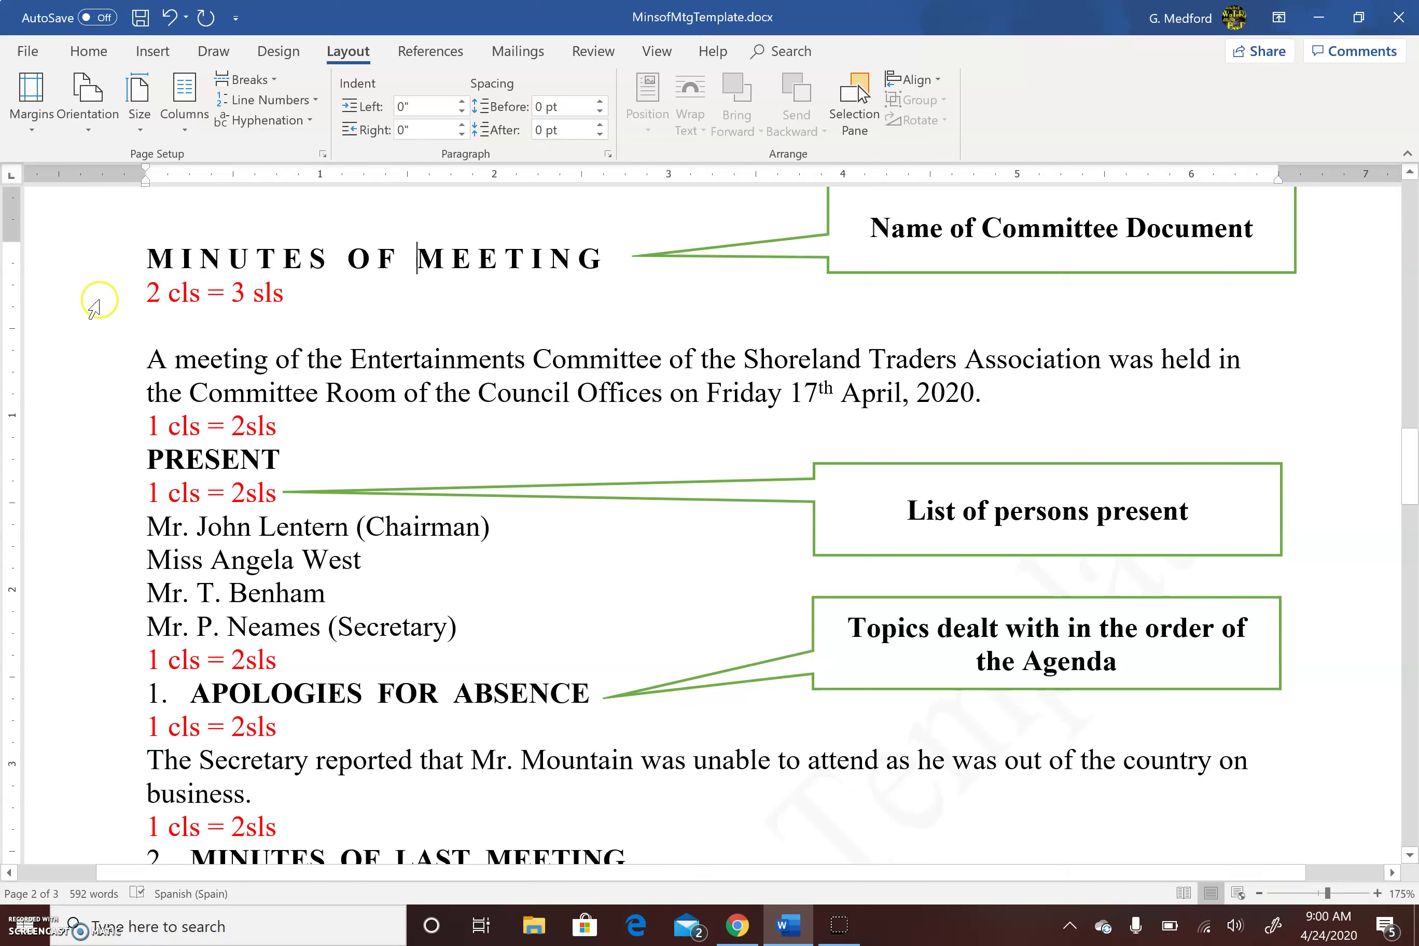
Drag the List of persons present callout up so its tip points at PRESENT.
click(149, 291)
drag(952, 463, 962, 431)
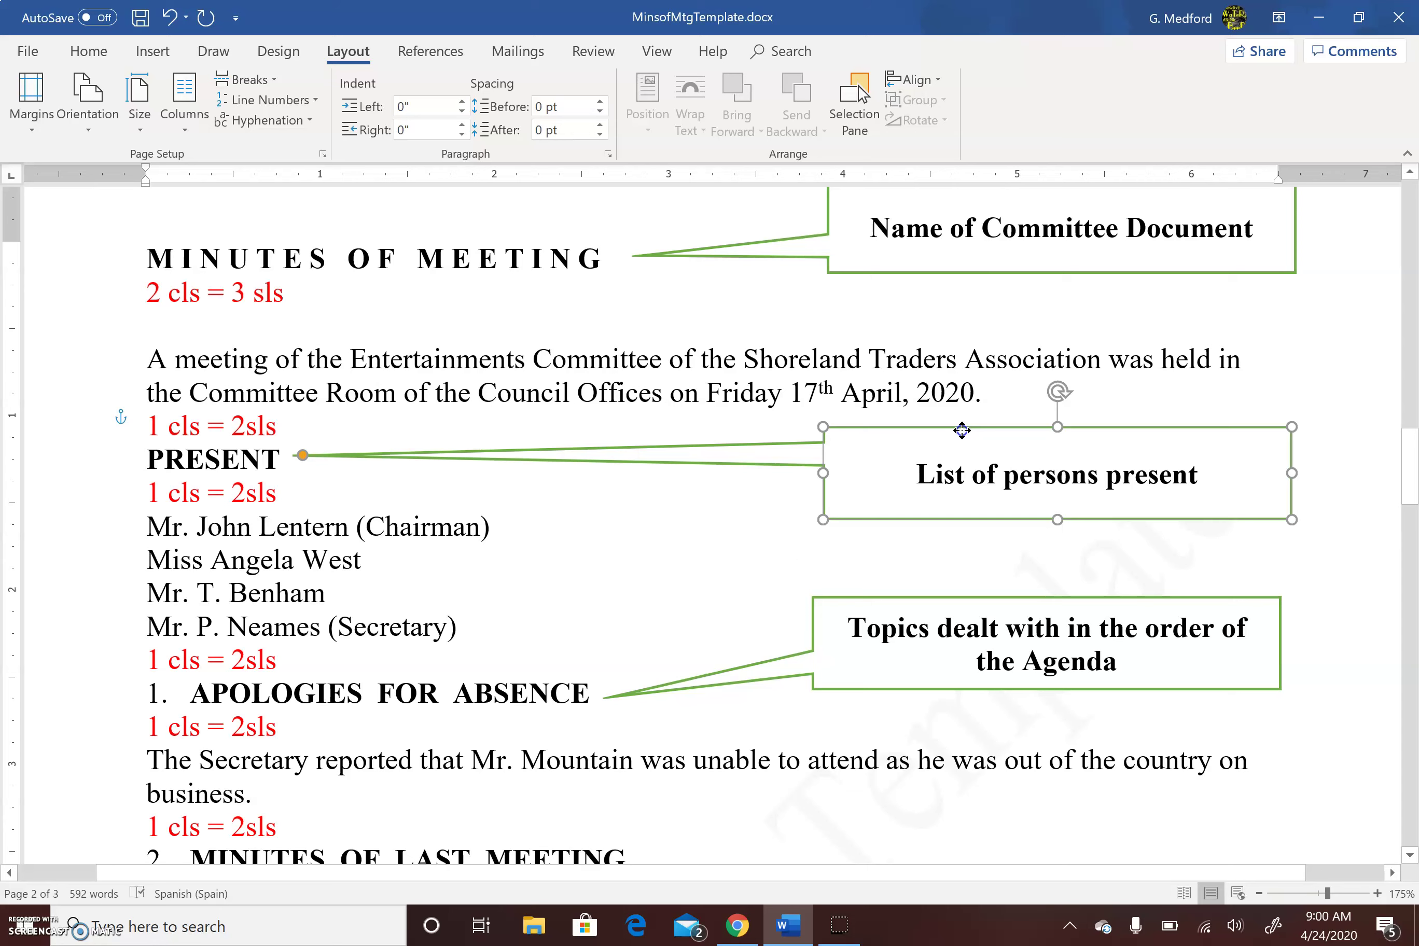
right_click(771, 555)
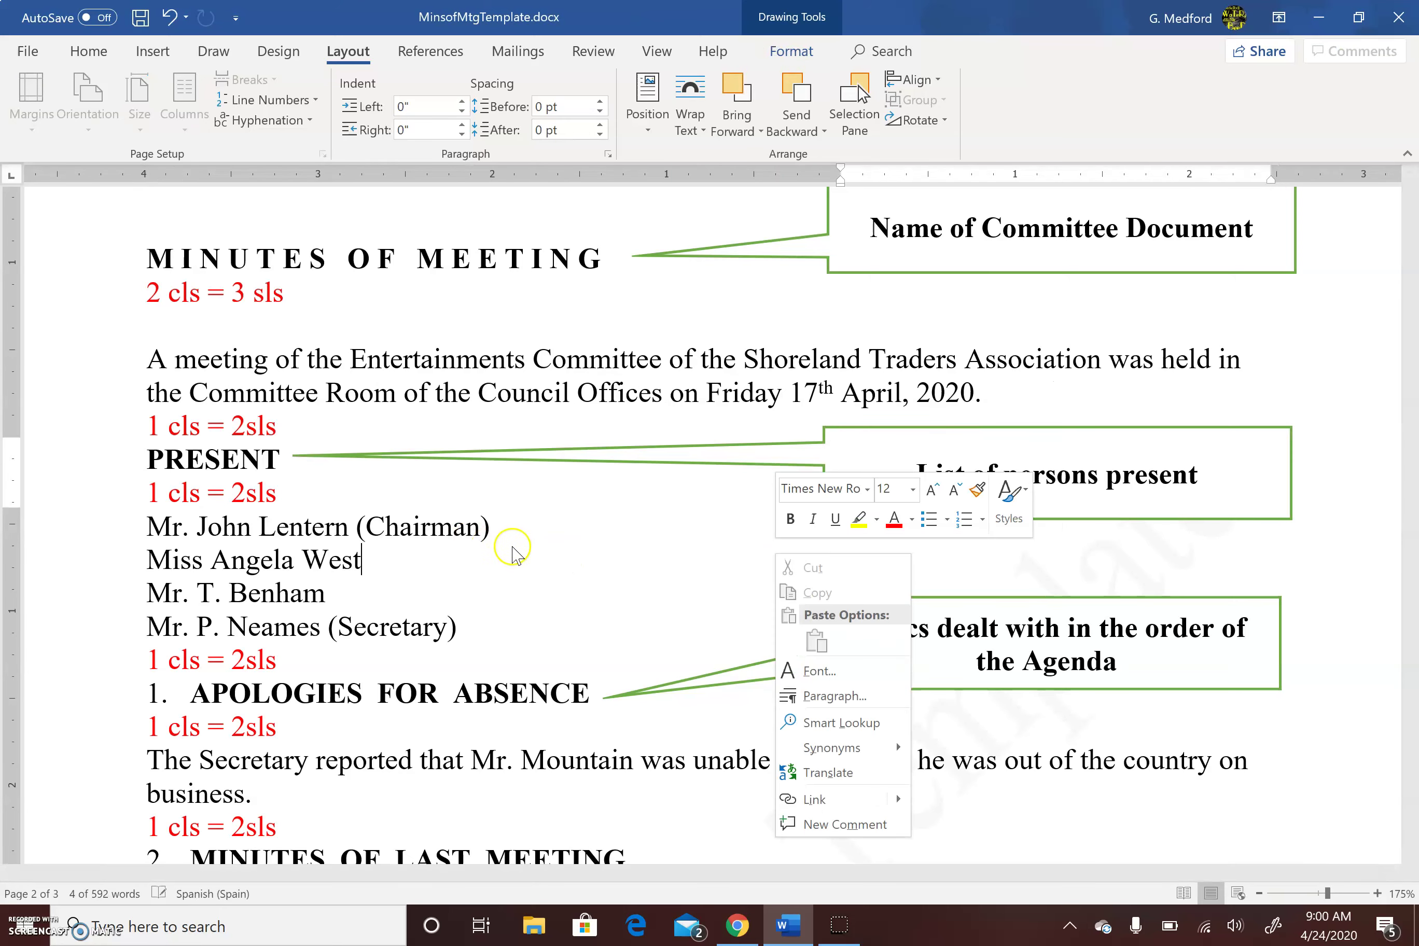
click(492, 550)
Step down through the first three attendee lines under PRESENT.
click(160, 525)
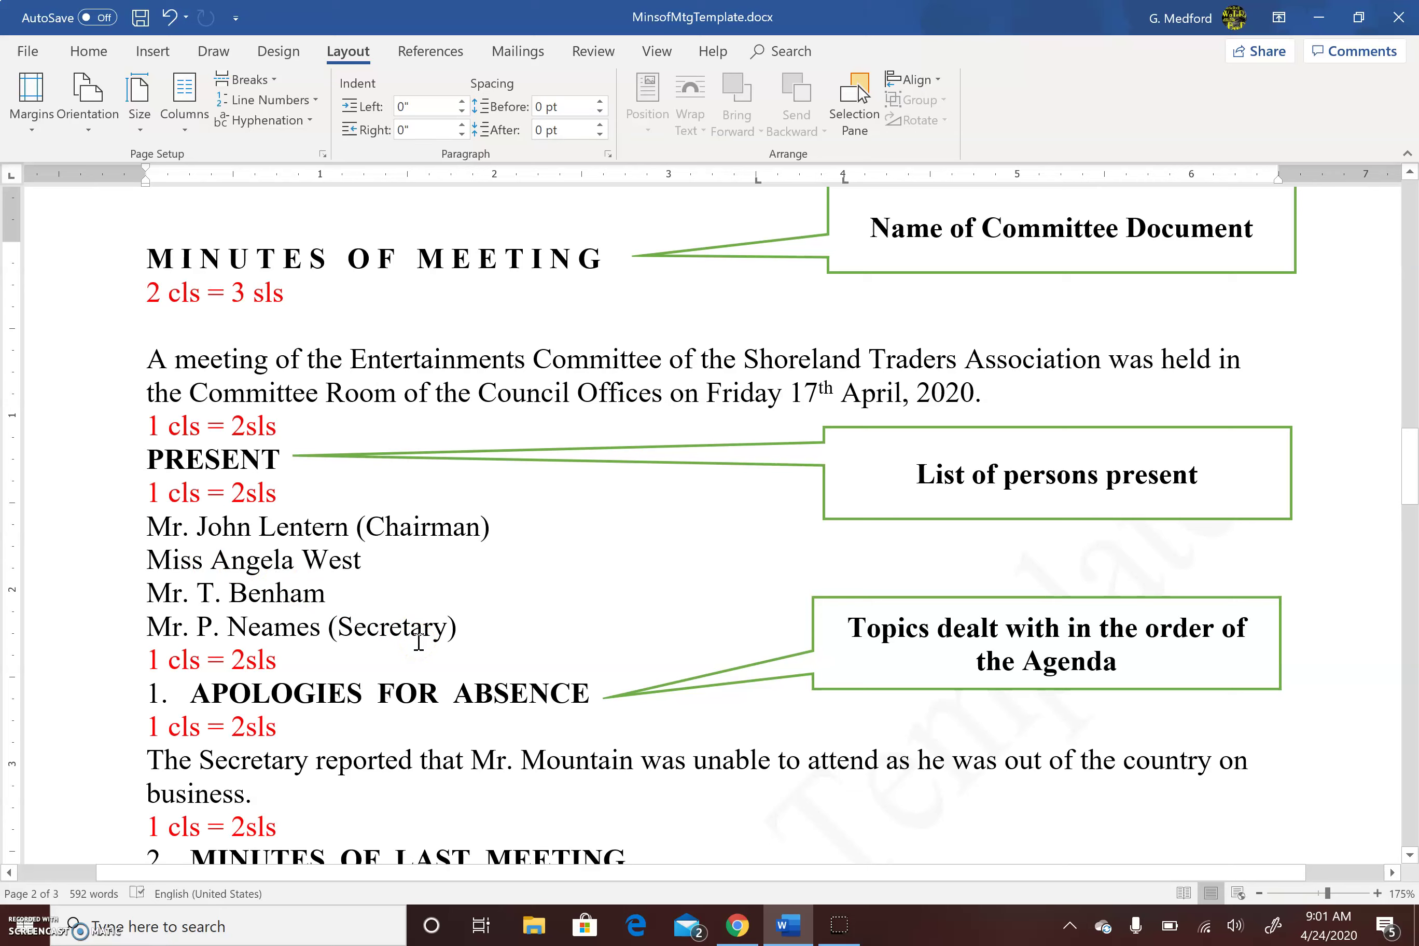
key(Down)
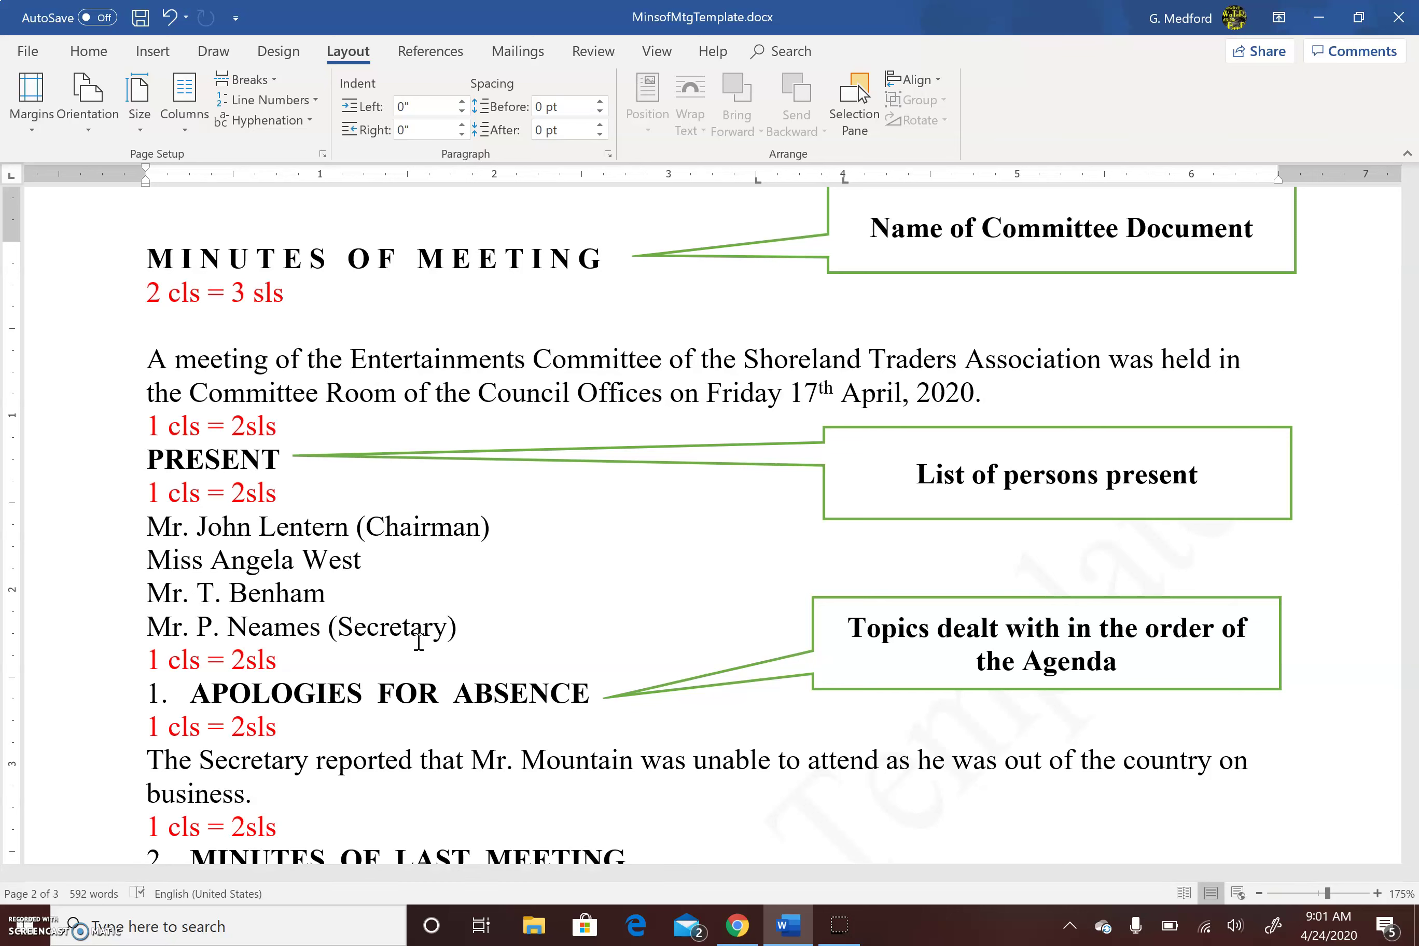
key(Down)
key(Down)
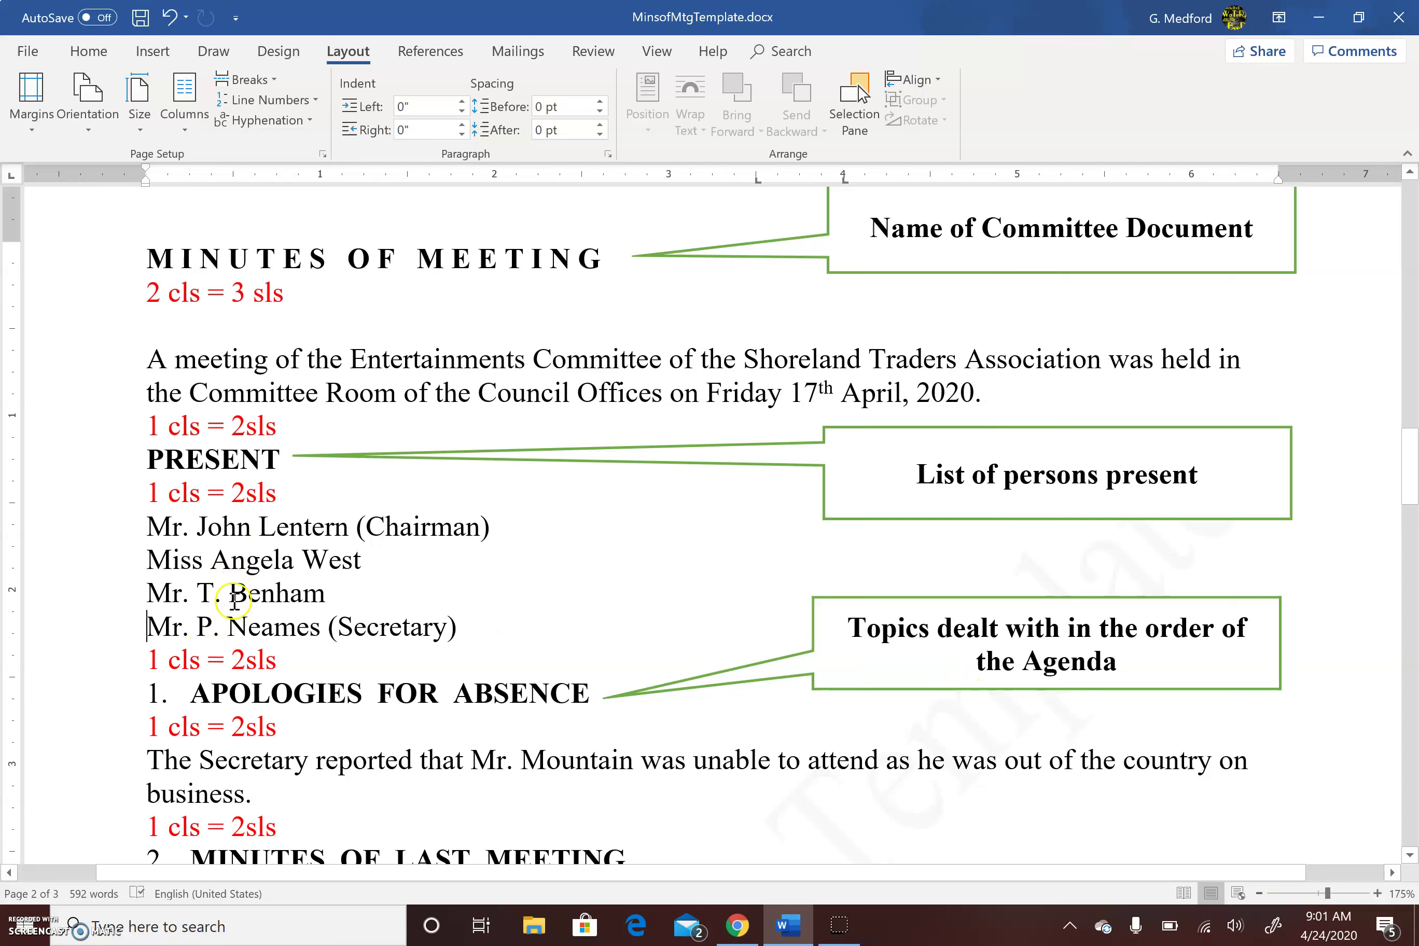
Check agenda item 1 APOLOGIES FOR ABSENCE, then return to the FORMAT rules on page 1.
click(147, 660)
click(156, 694)
drag(1408, 468, 1409, 515)
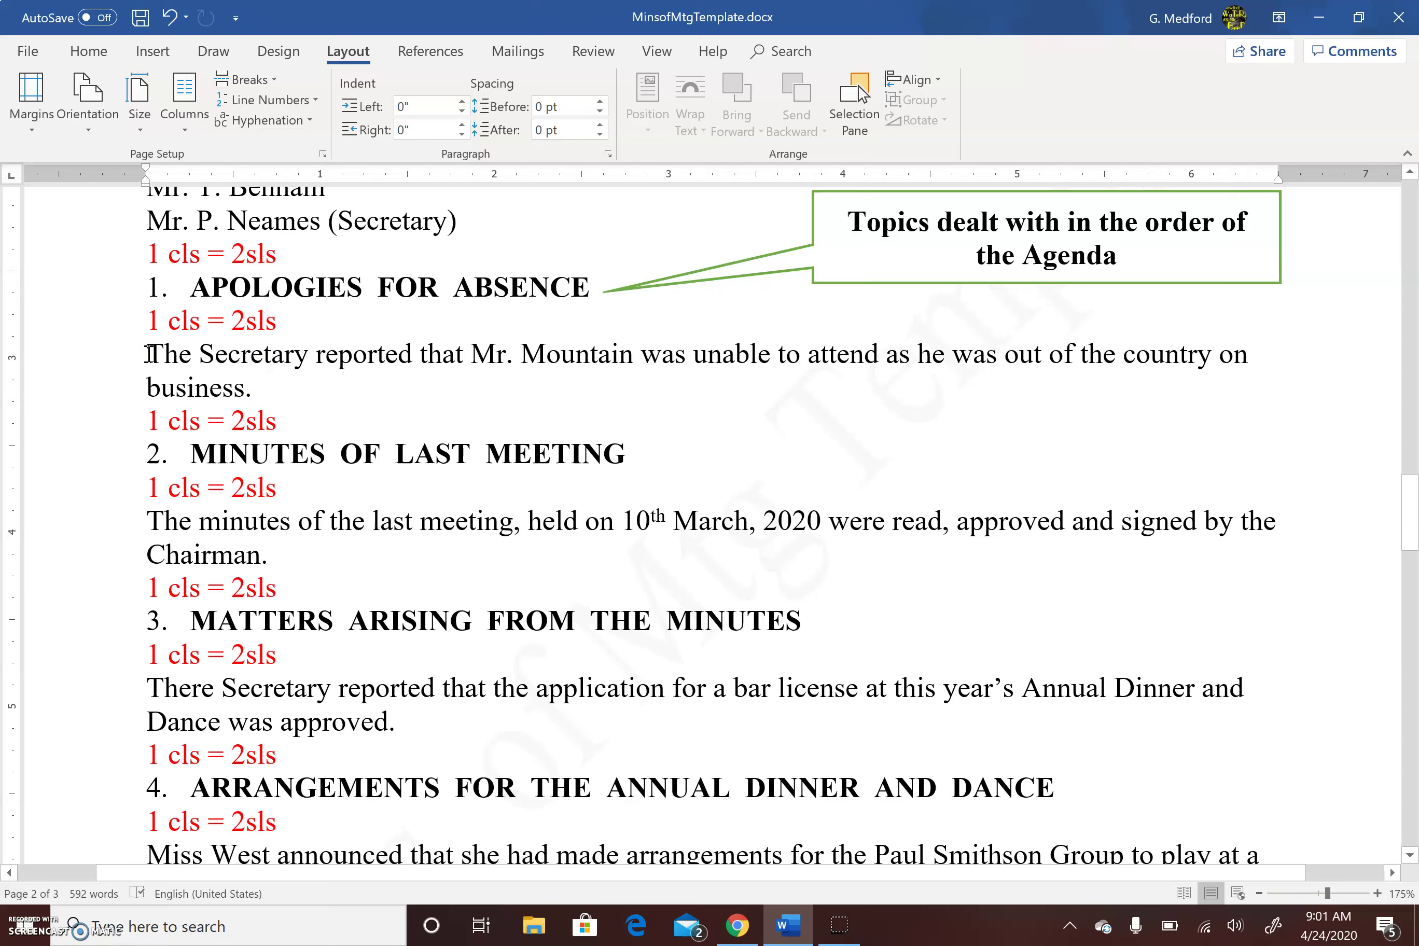
click(145, 384)
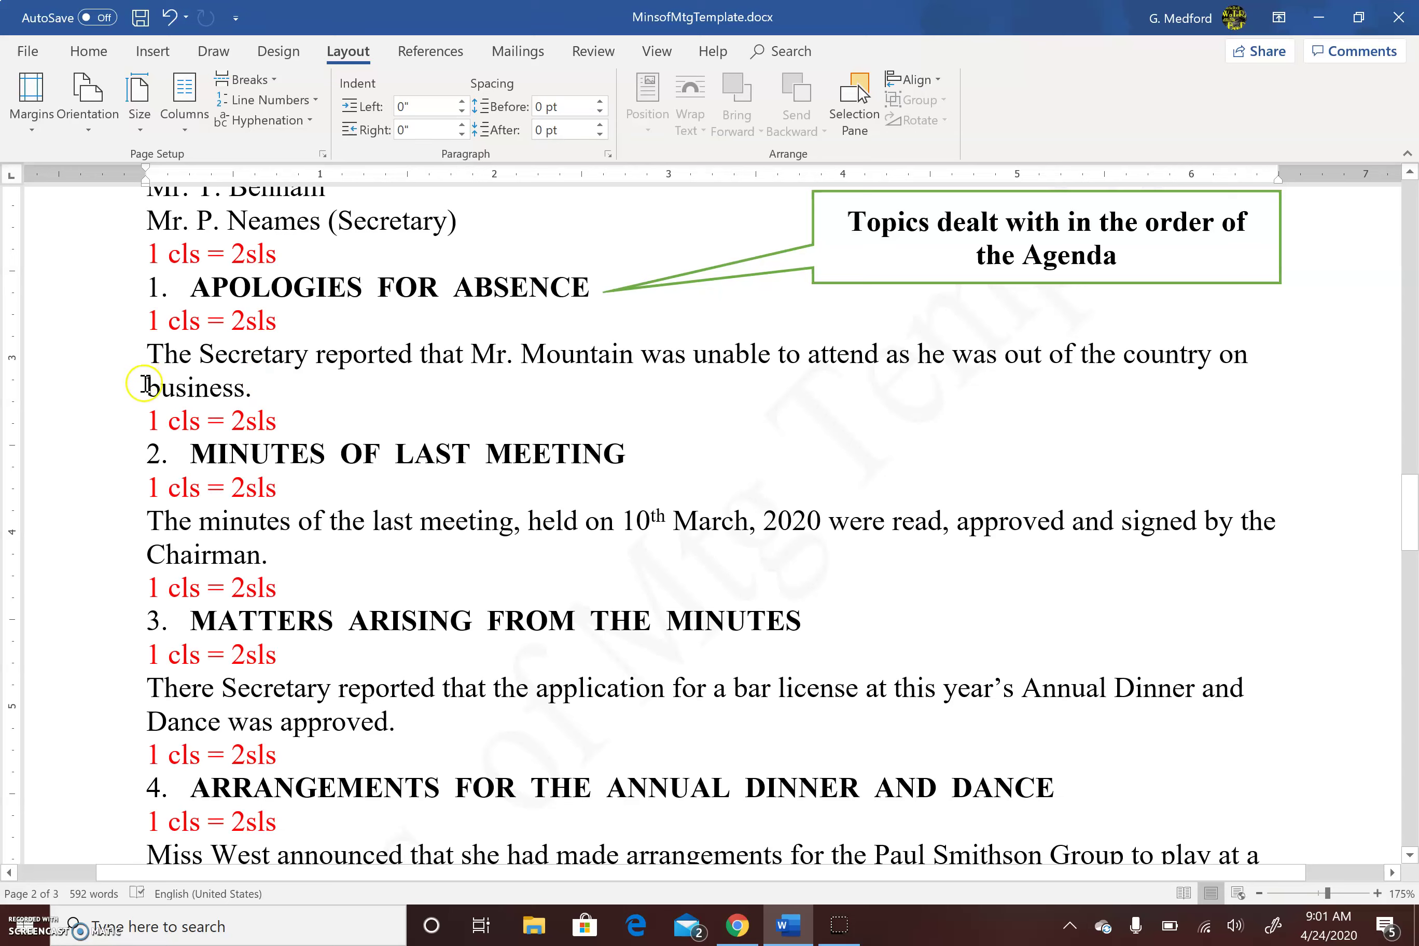
click(152, 452)
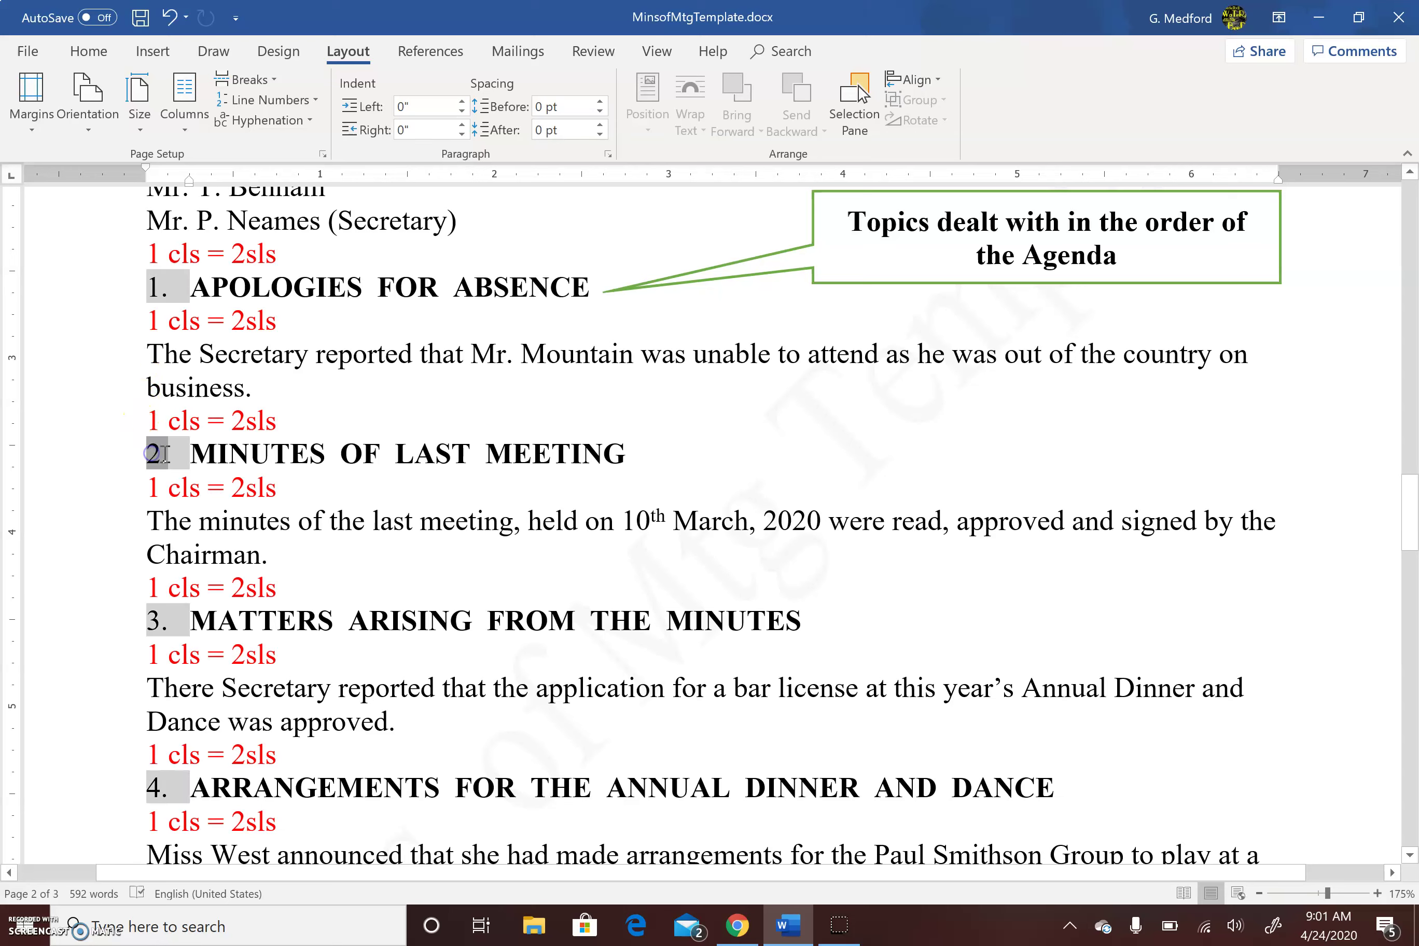
click(192, 453)
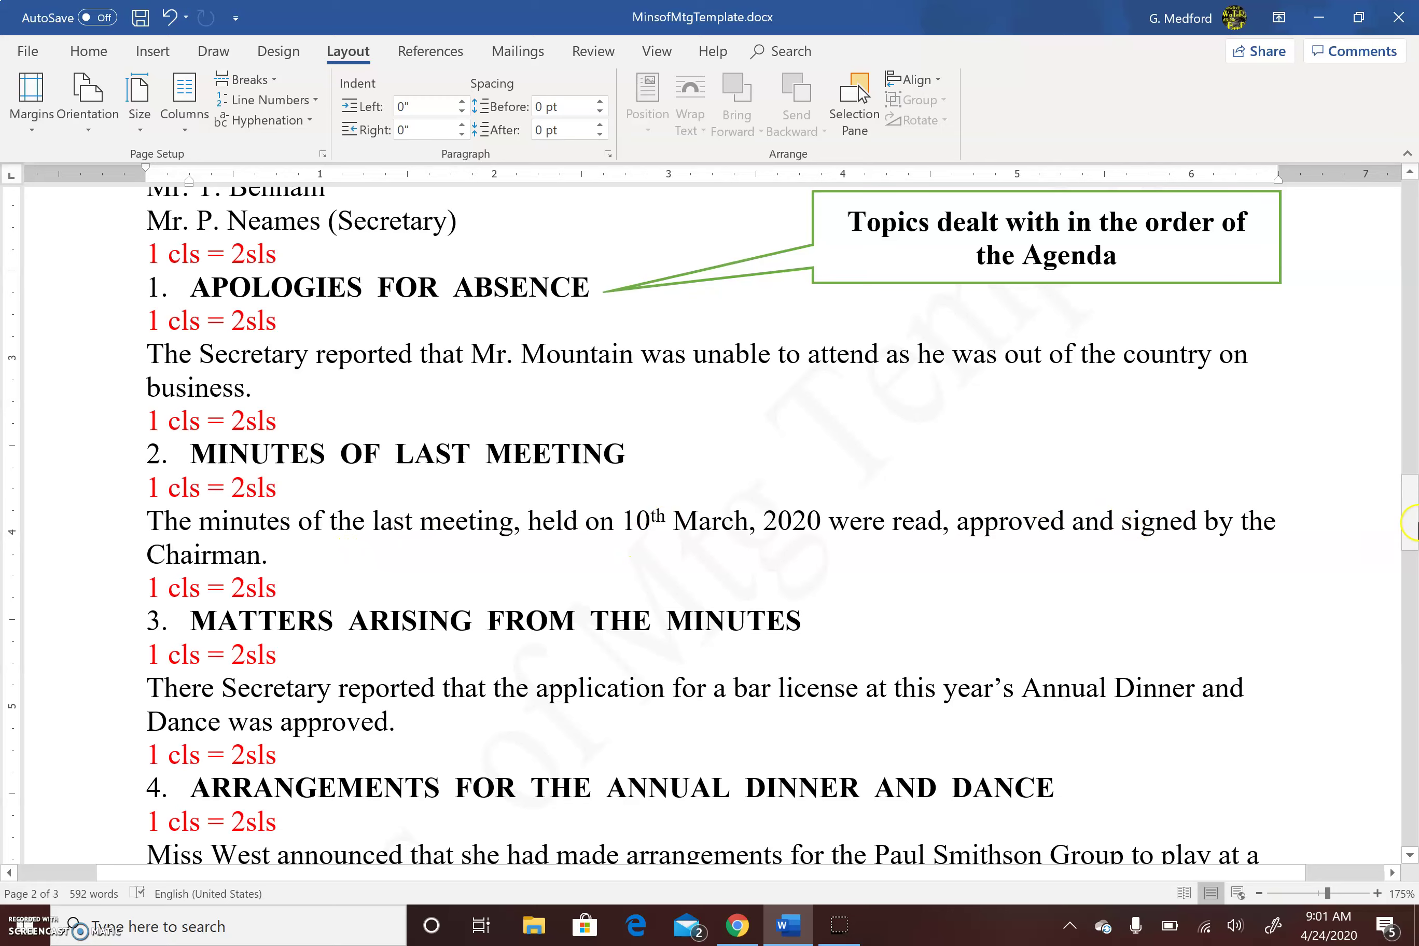
drag(1408, 524, 1412, 354)
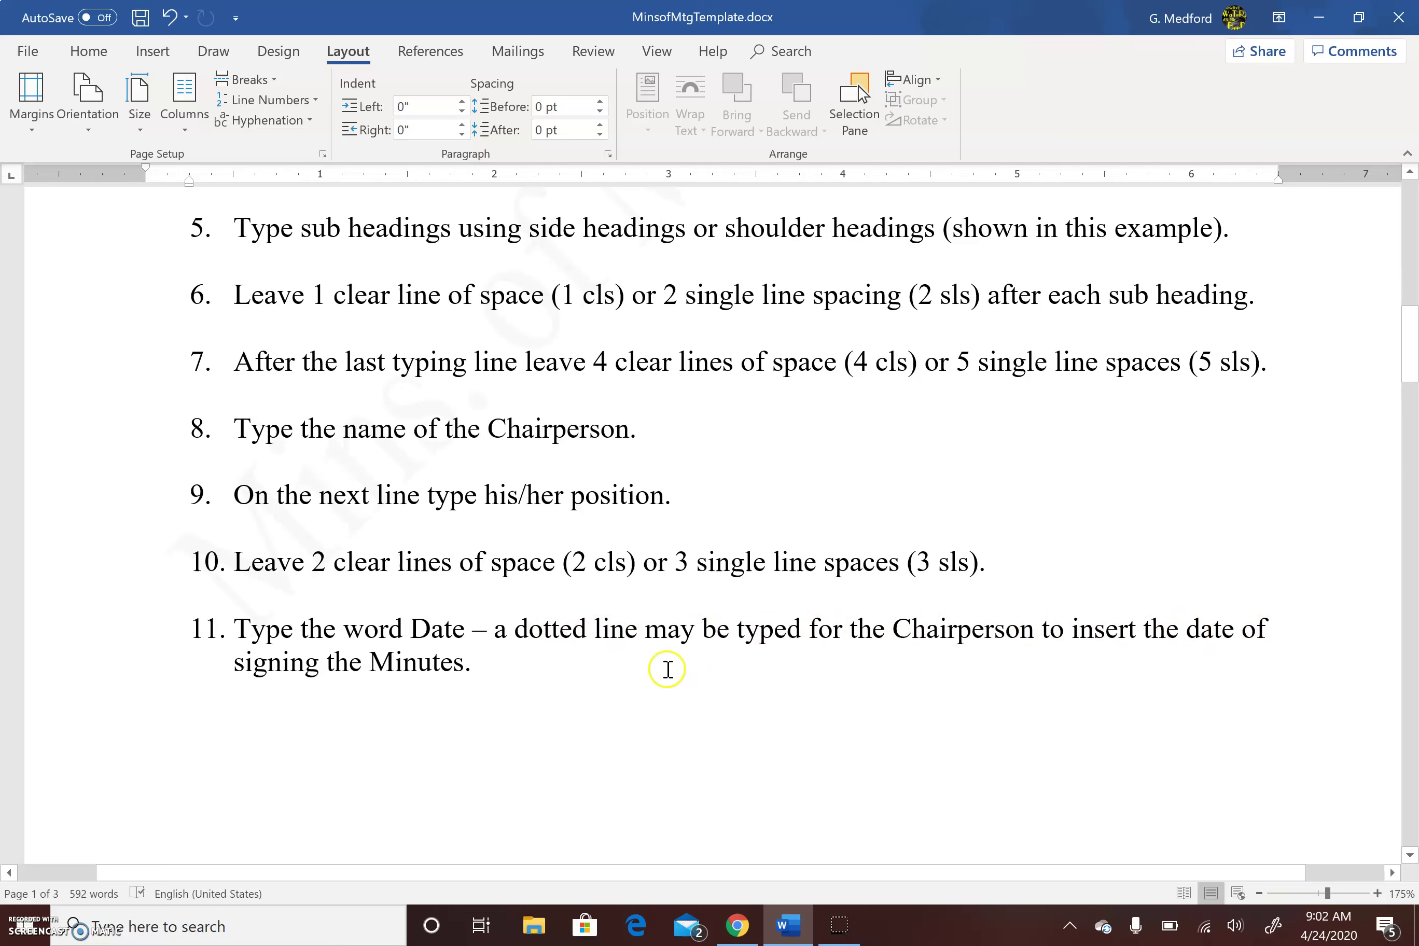
Highlight 'approval' in rule 6, then move down to sample item 2 on page 2.
drag(1411, 371, 1402, 270)
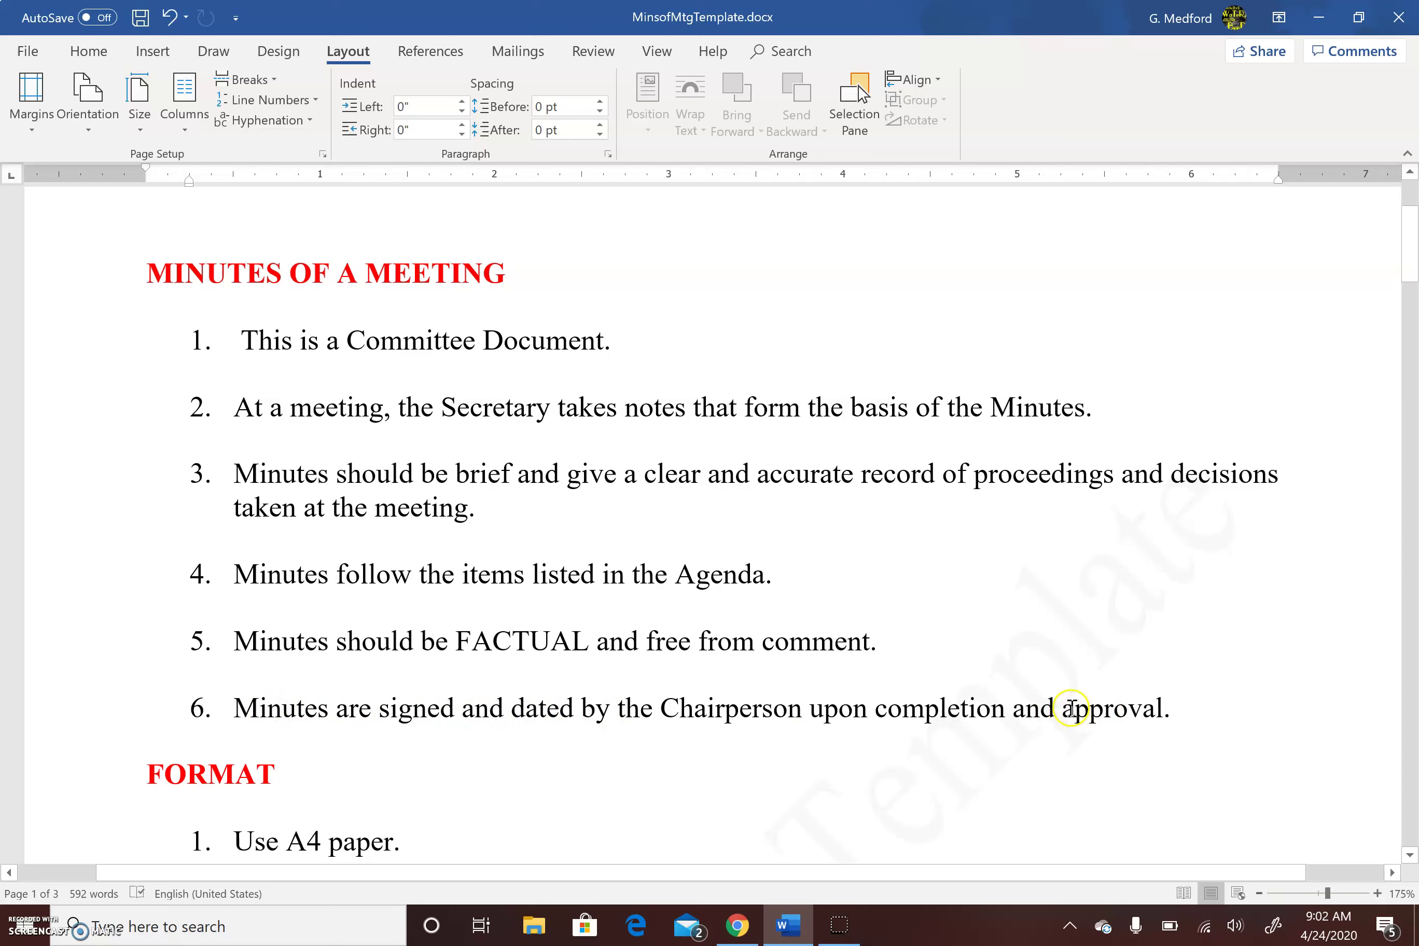
drag(1071, 708, 1163, 703)
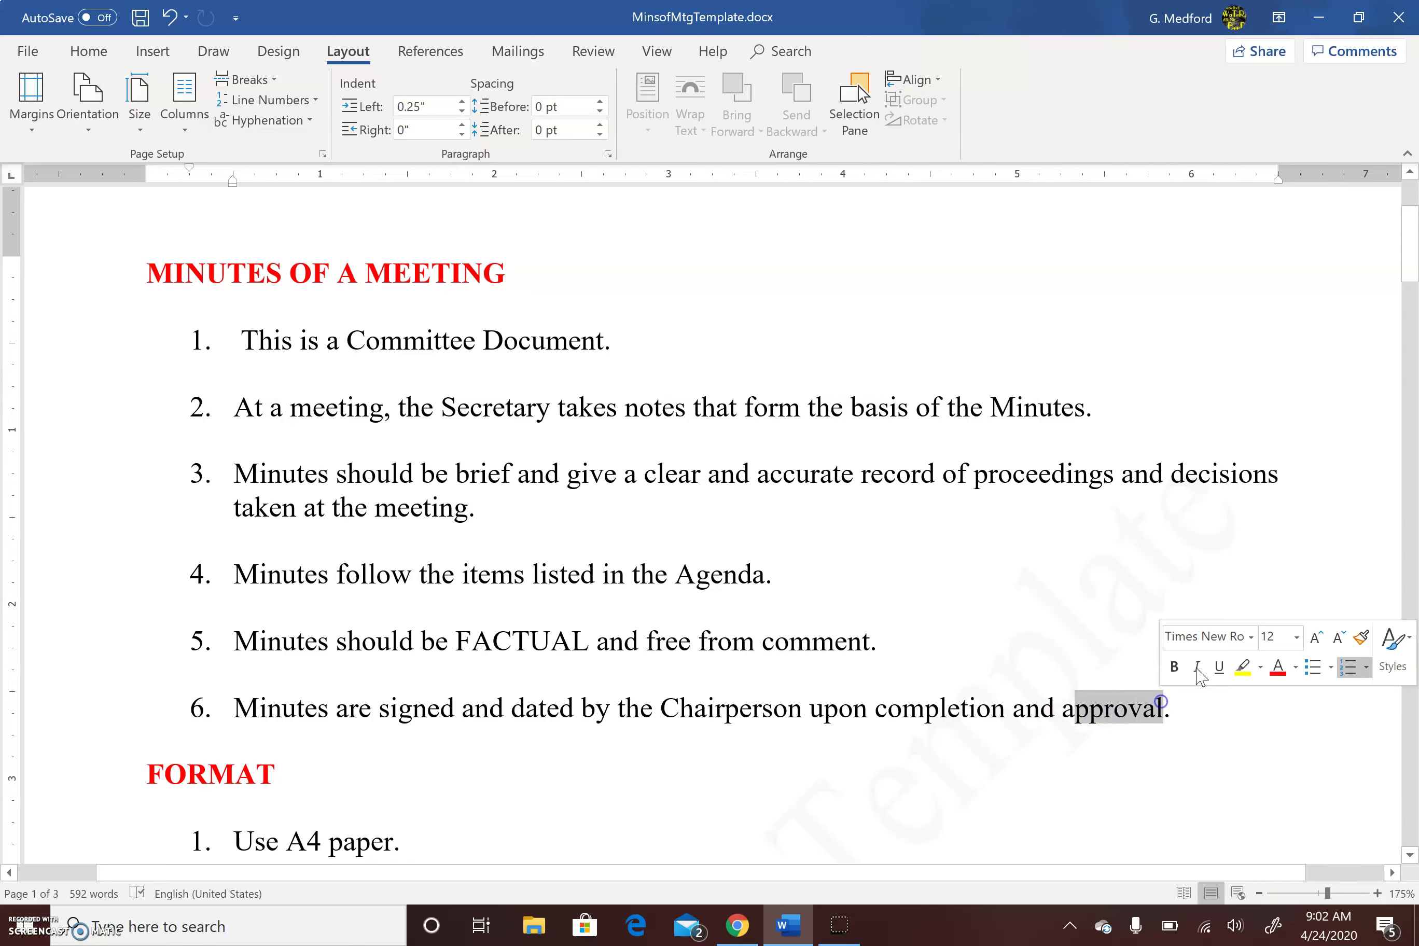
drag(1415, 253, 1416, 540)
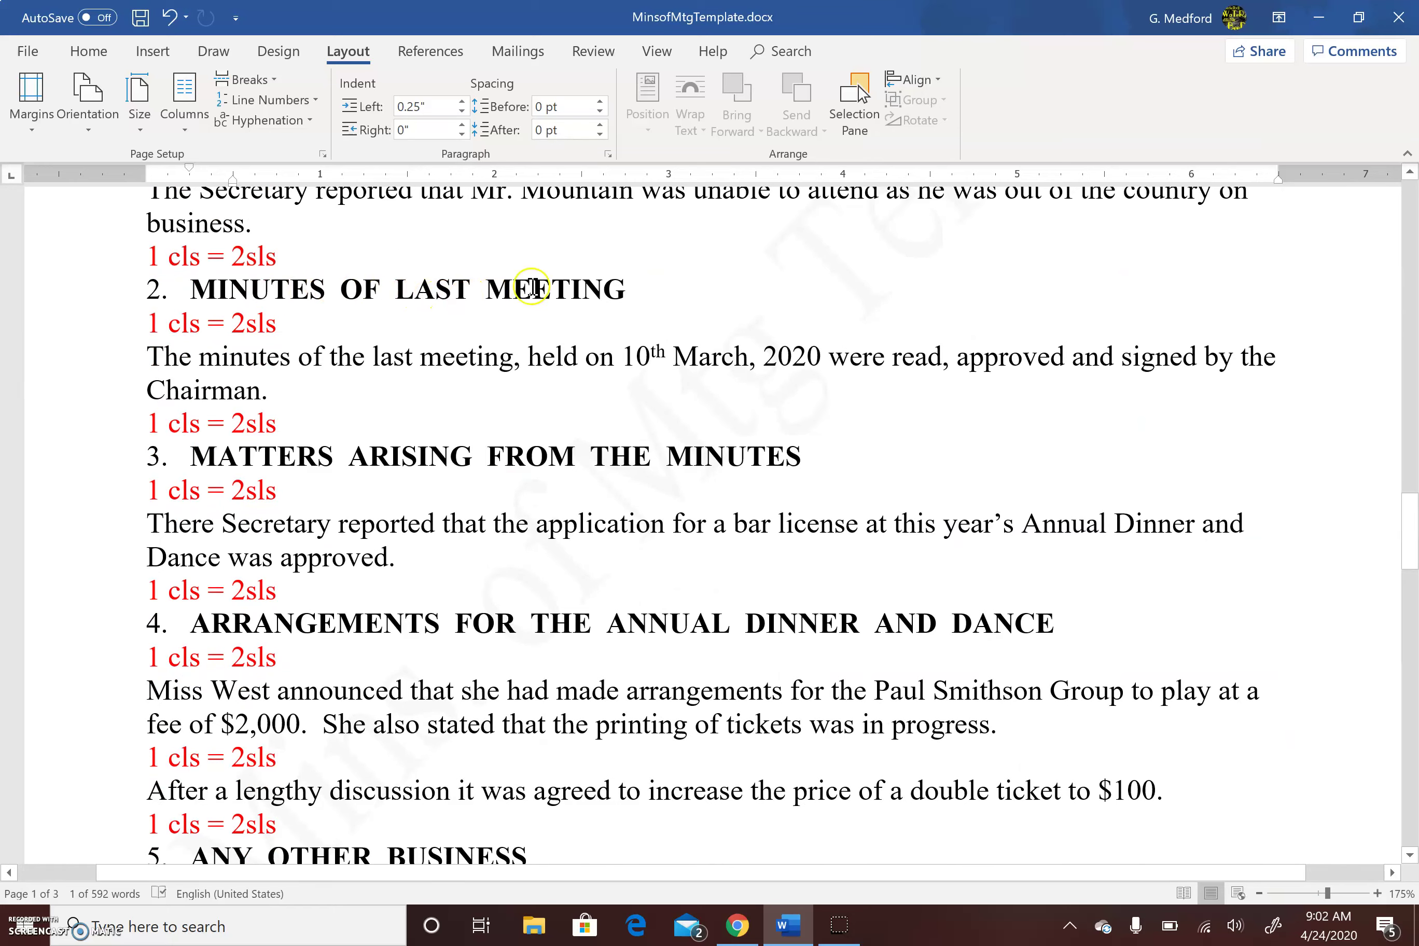
Highlight 'approved' and 'signed by the Chairman', then move down to item 5 ANY OTHER BUSINESS.
drag(959, 365, 1063, 365)
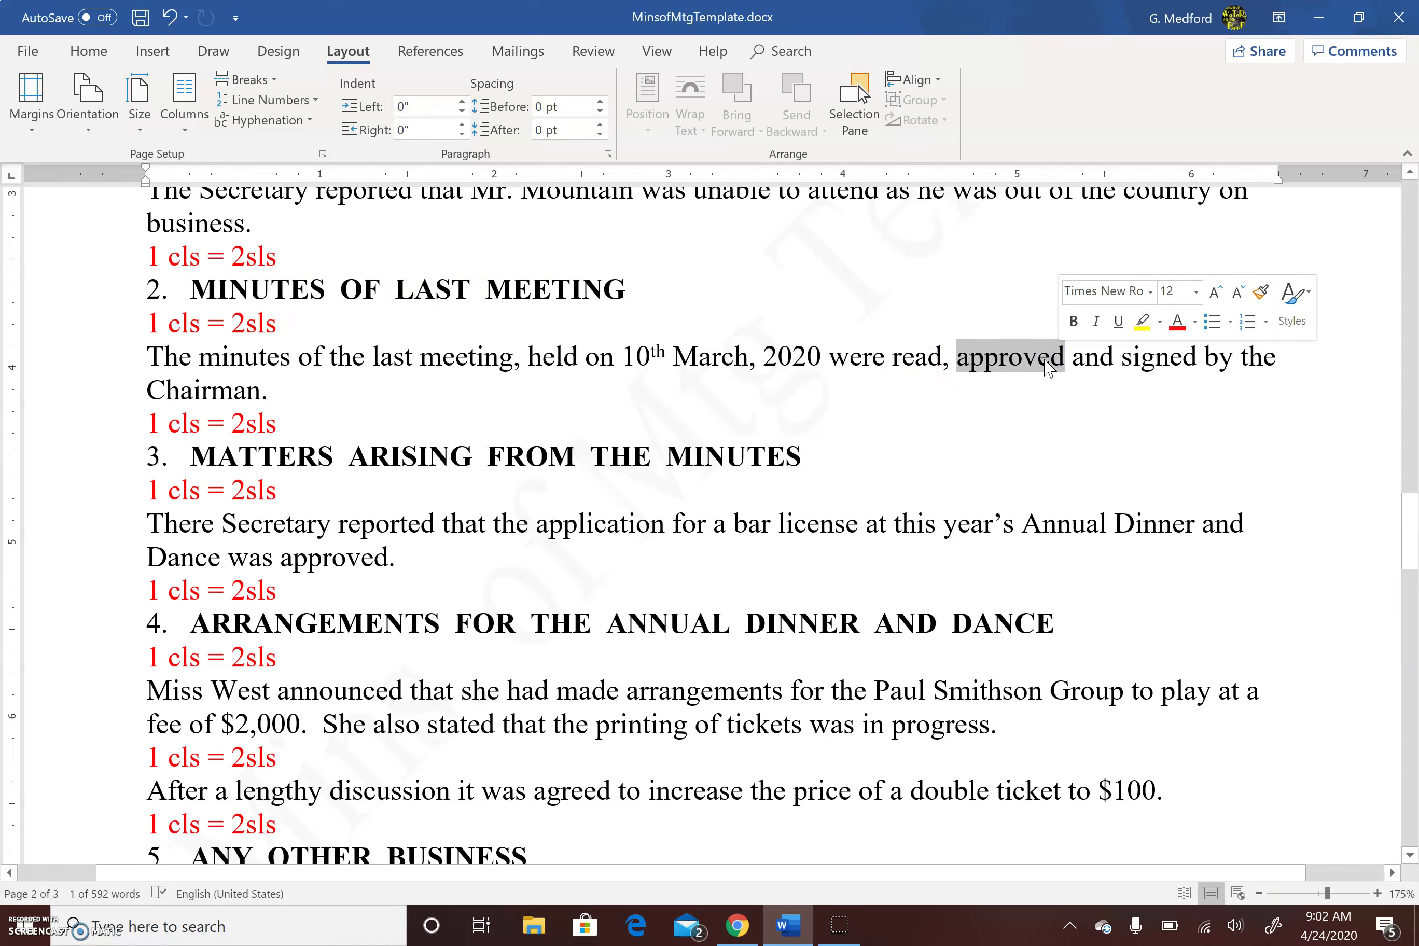
drag(1124, 362, 1271, 385)
click(1028, 457)
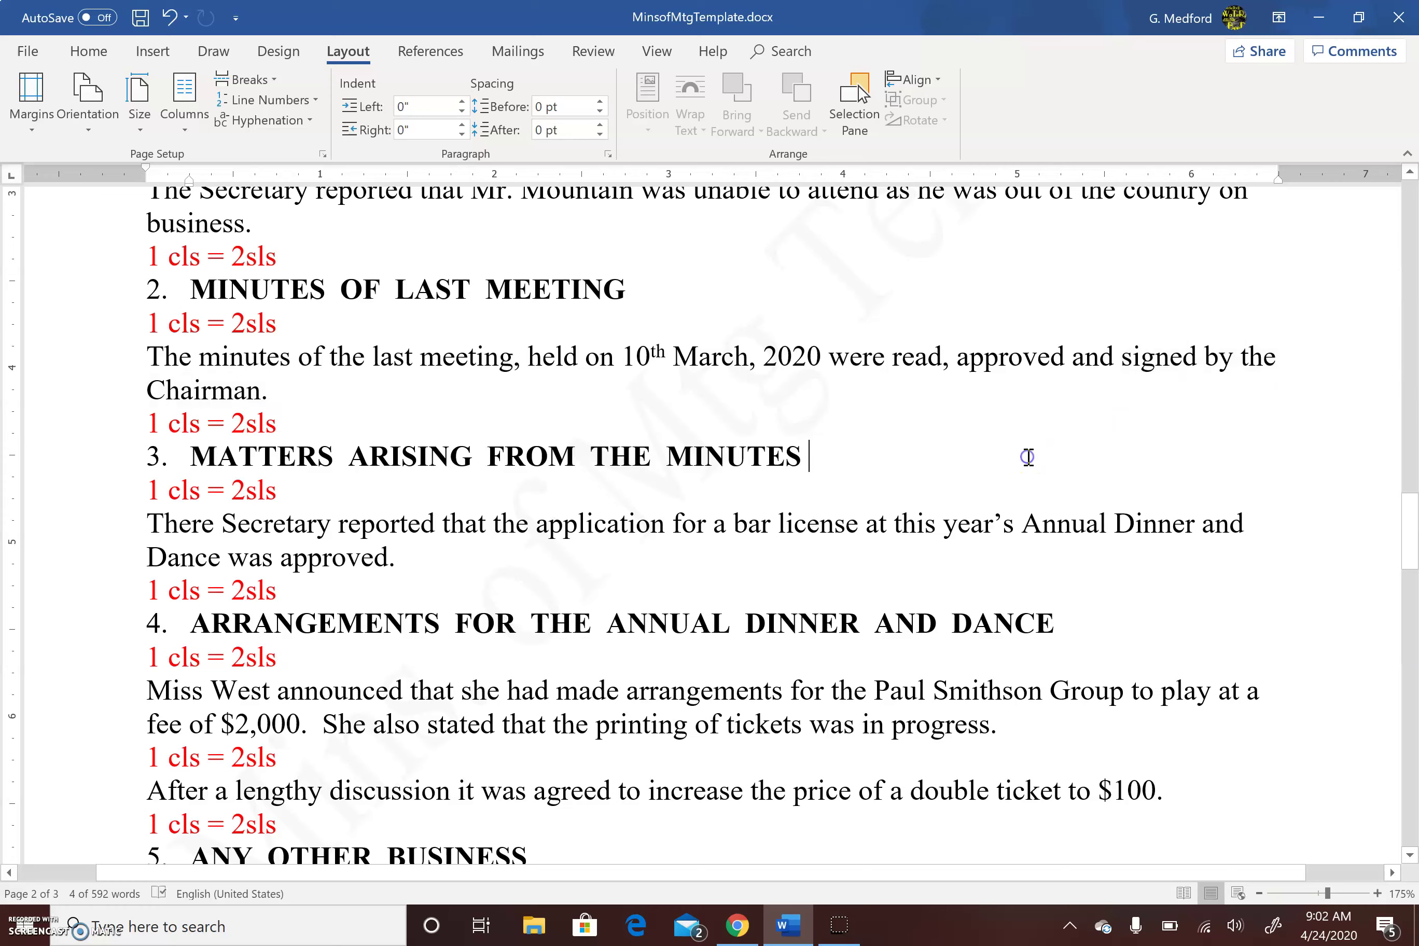
mouse_move(1405, 542)
mouse_down()
mouse_move(1412, 567)
mouse_move(1411, 550)
mouse_up()
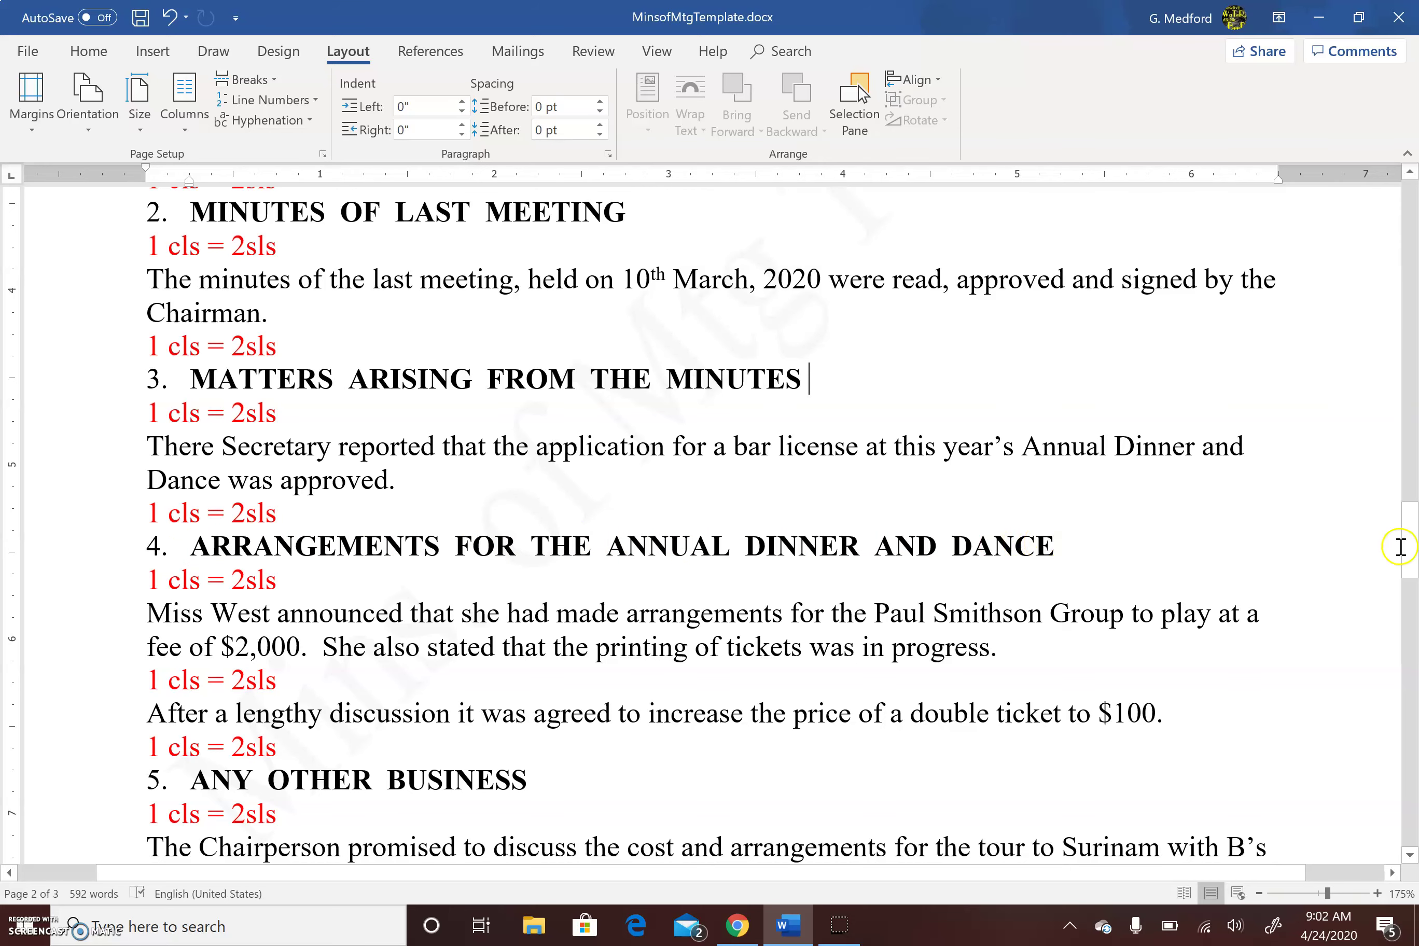
drag(1411, 526, 1414, 556)
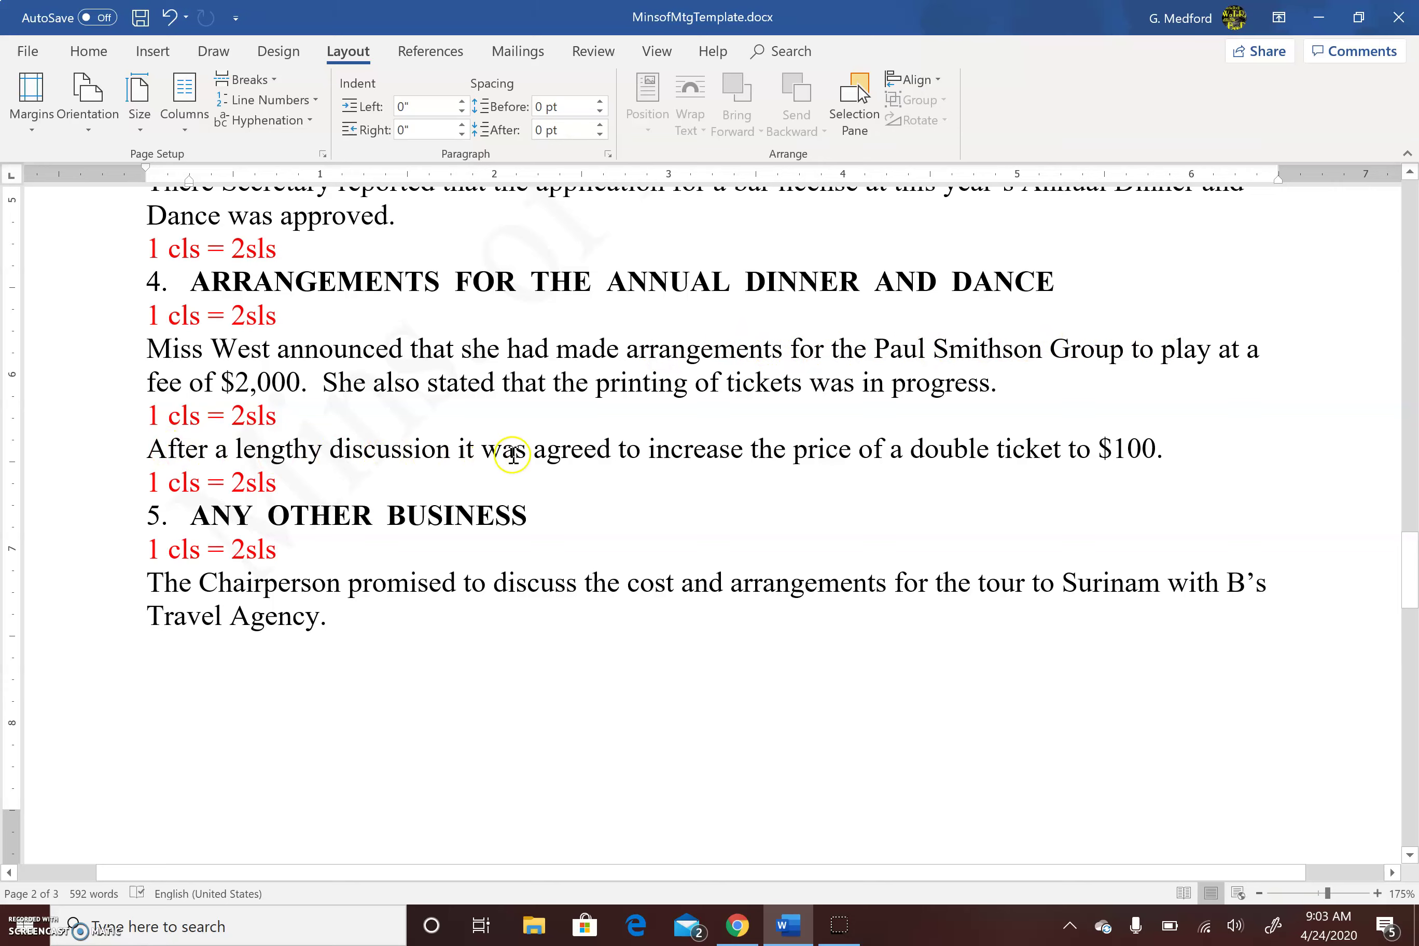
Highlight 'it was agreed' and the ANY OTHER BUSINESS heading, then move on to page 3.
drag(471, 449, 571, 459)
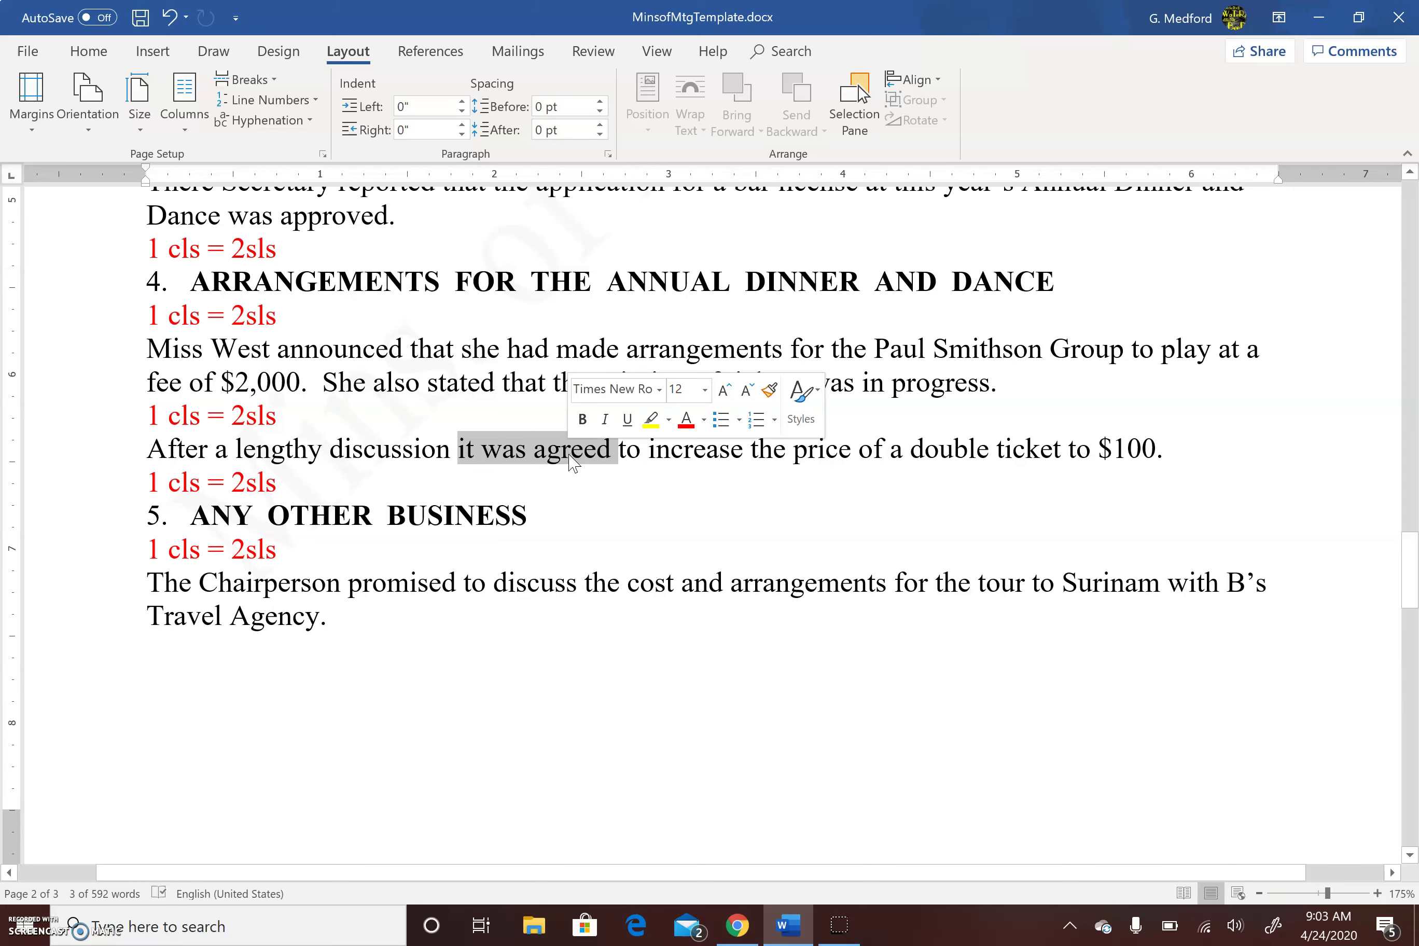
click(614, 483)
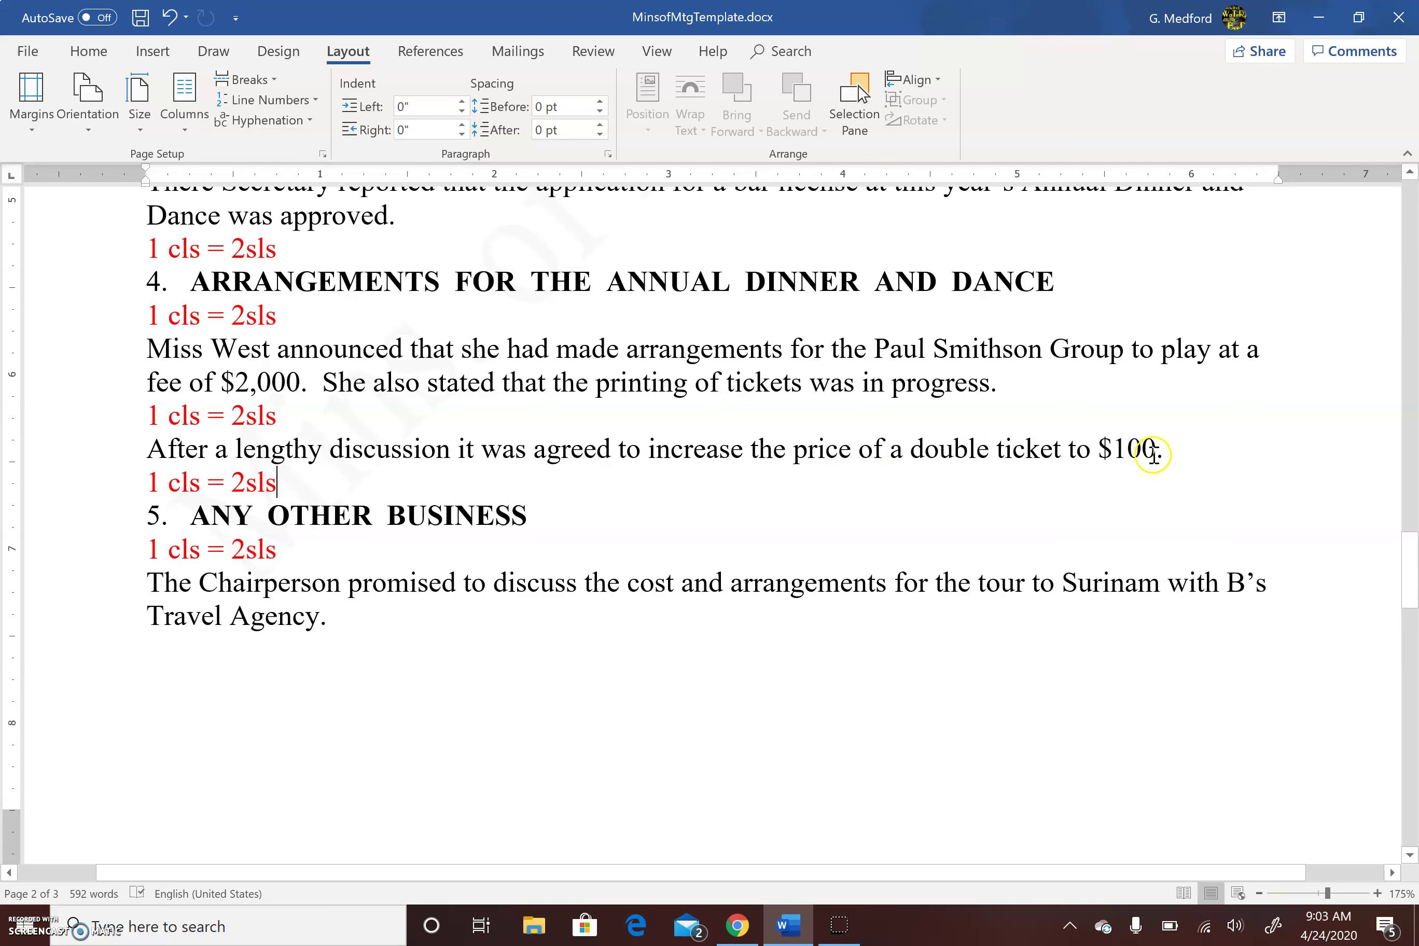
drag(1412, 537, 1411, 568)
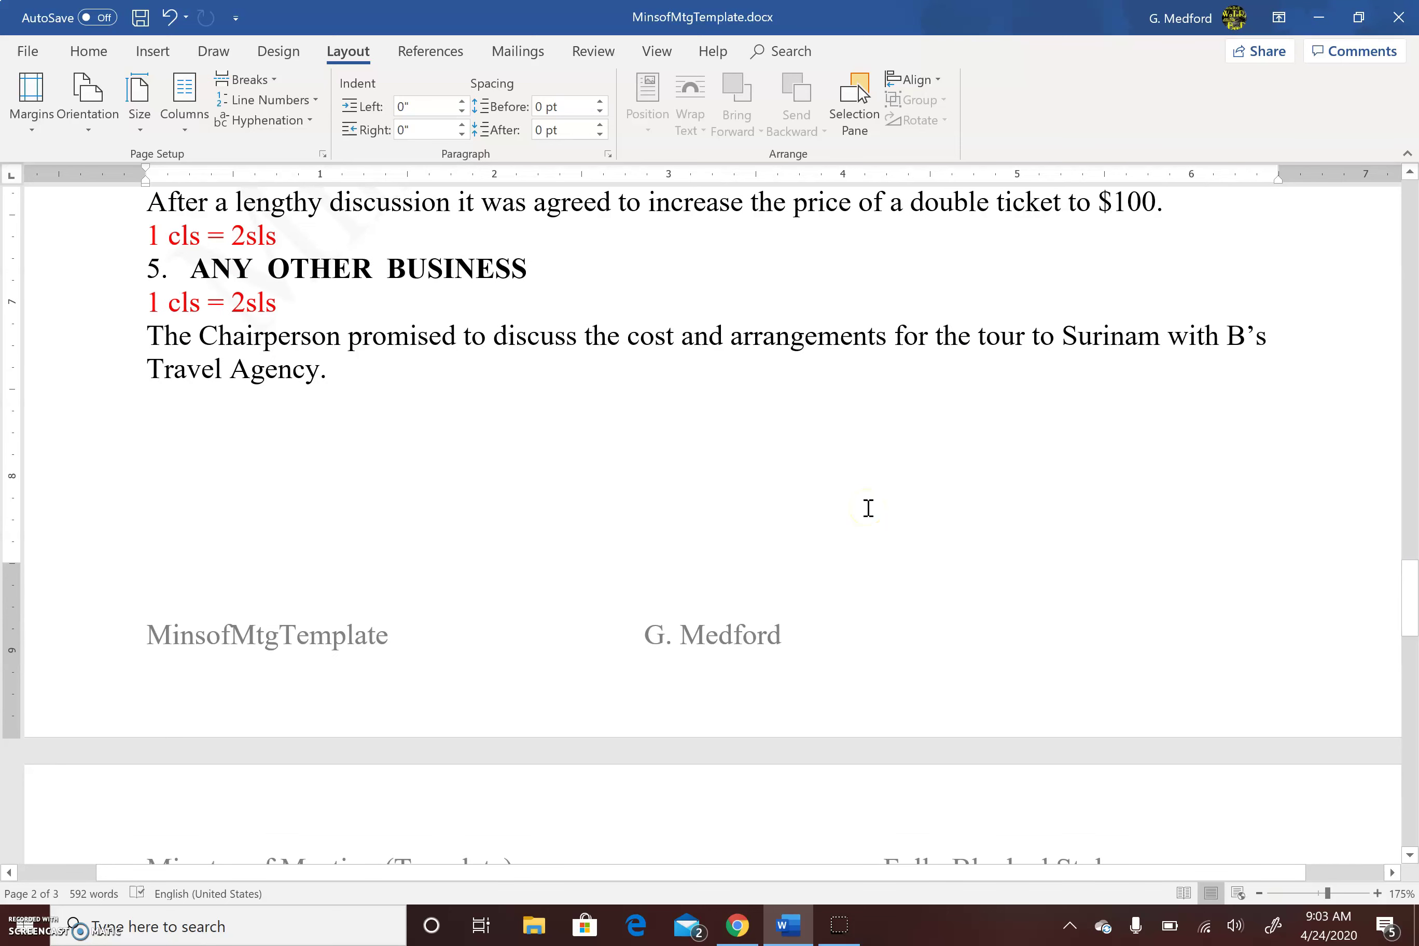
drag(200, 269, 486, 275)
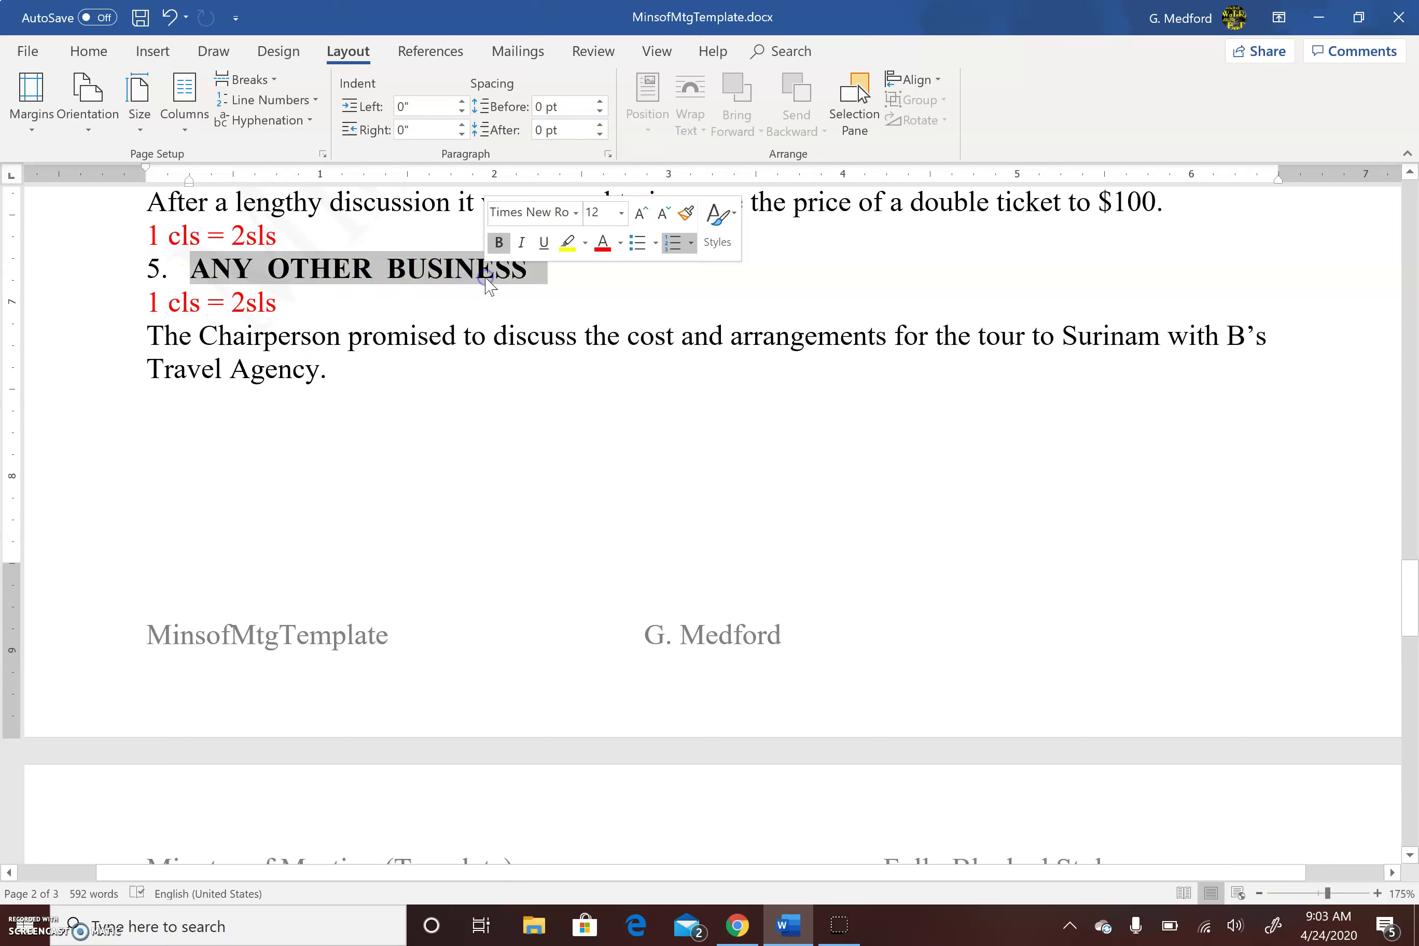
click(199, 273)
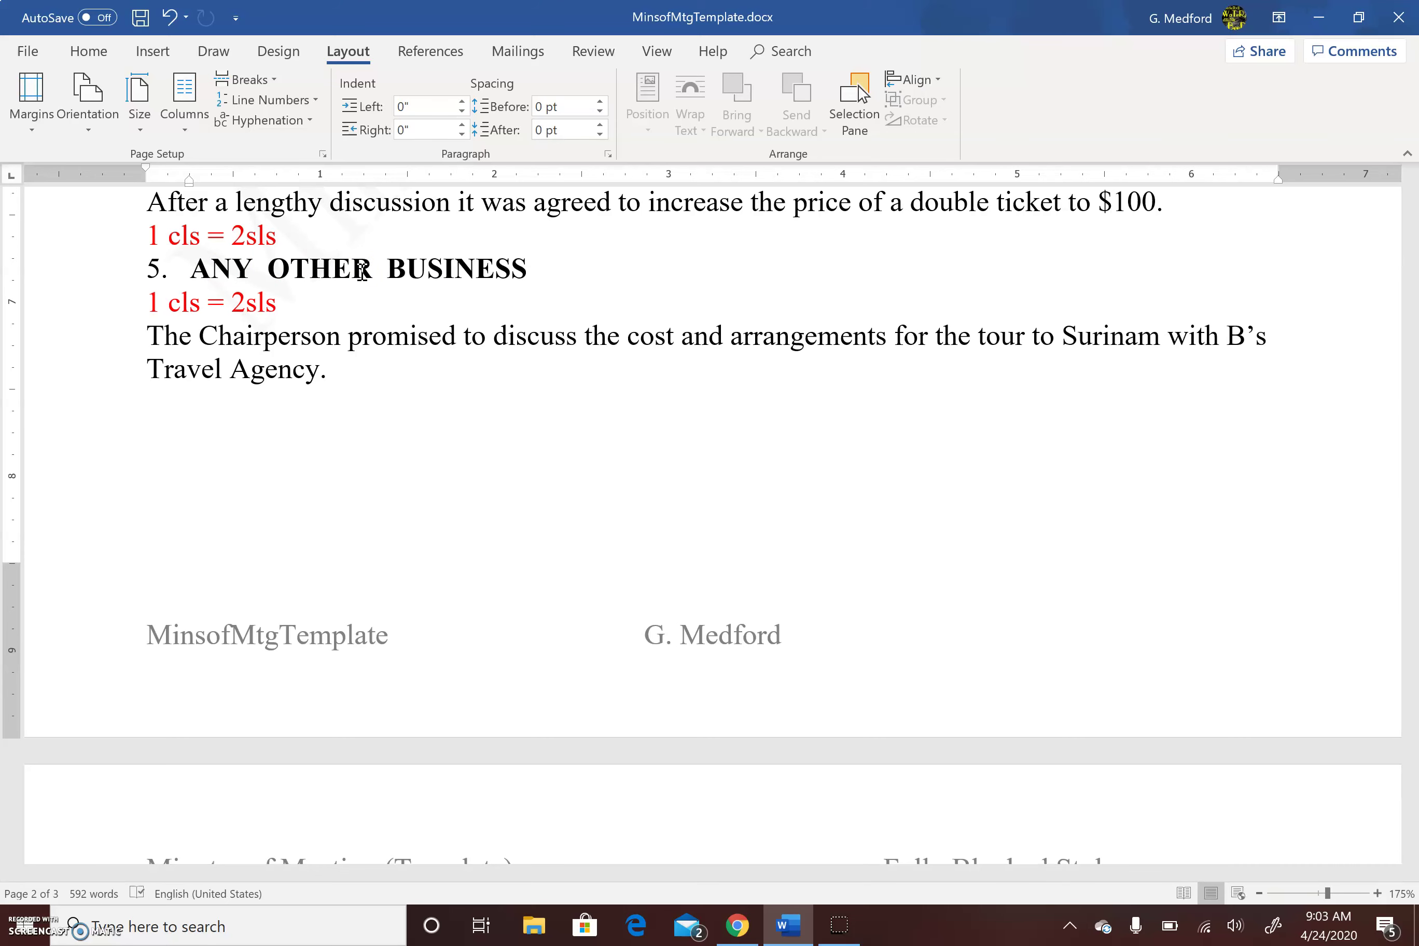
click(529, 268)
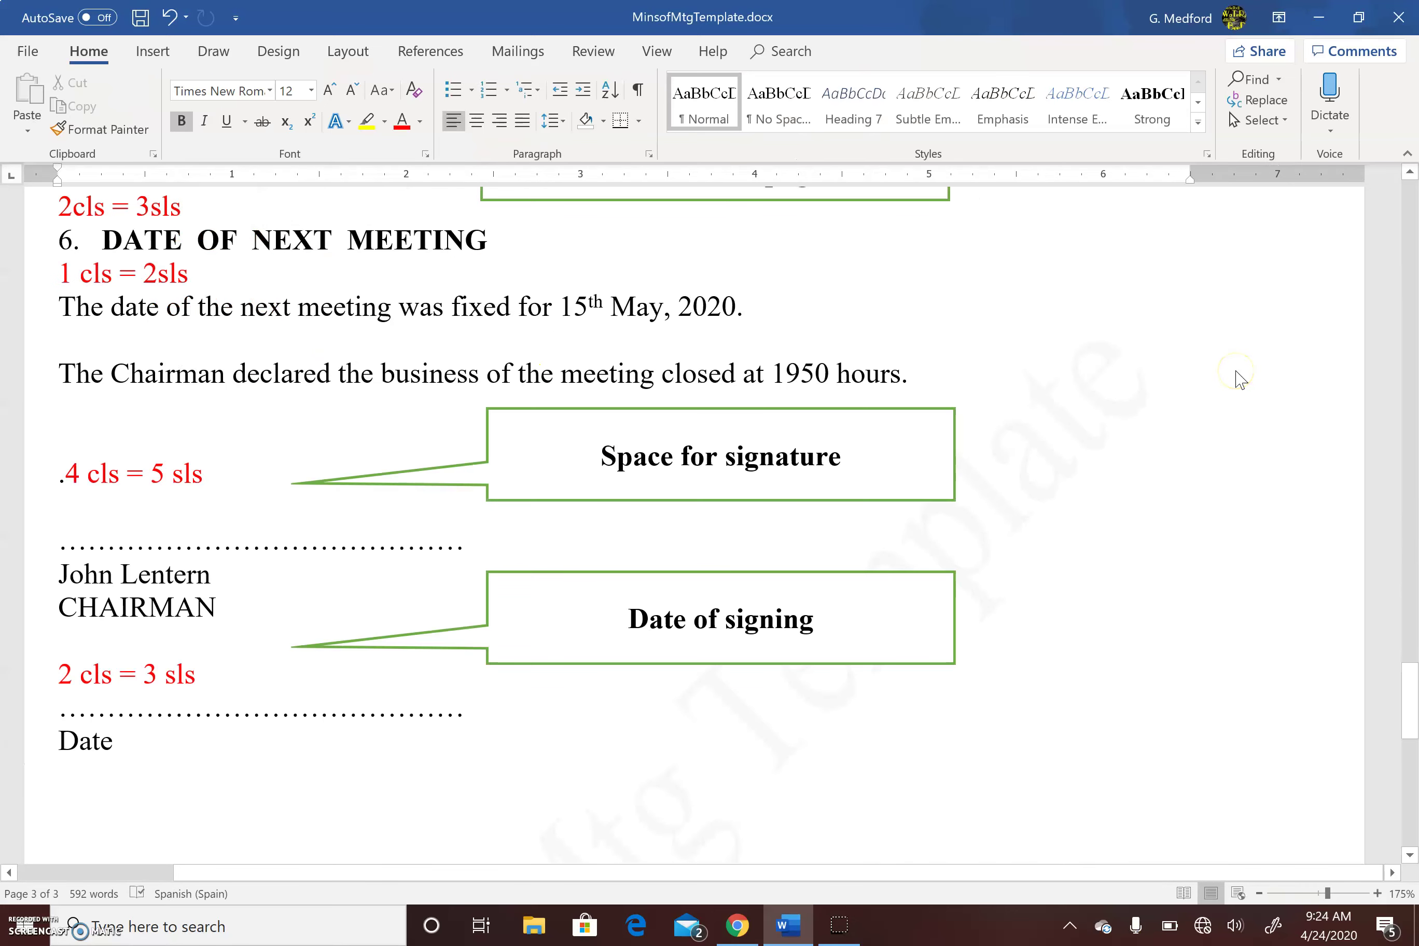
click(1416, 710)
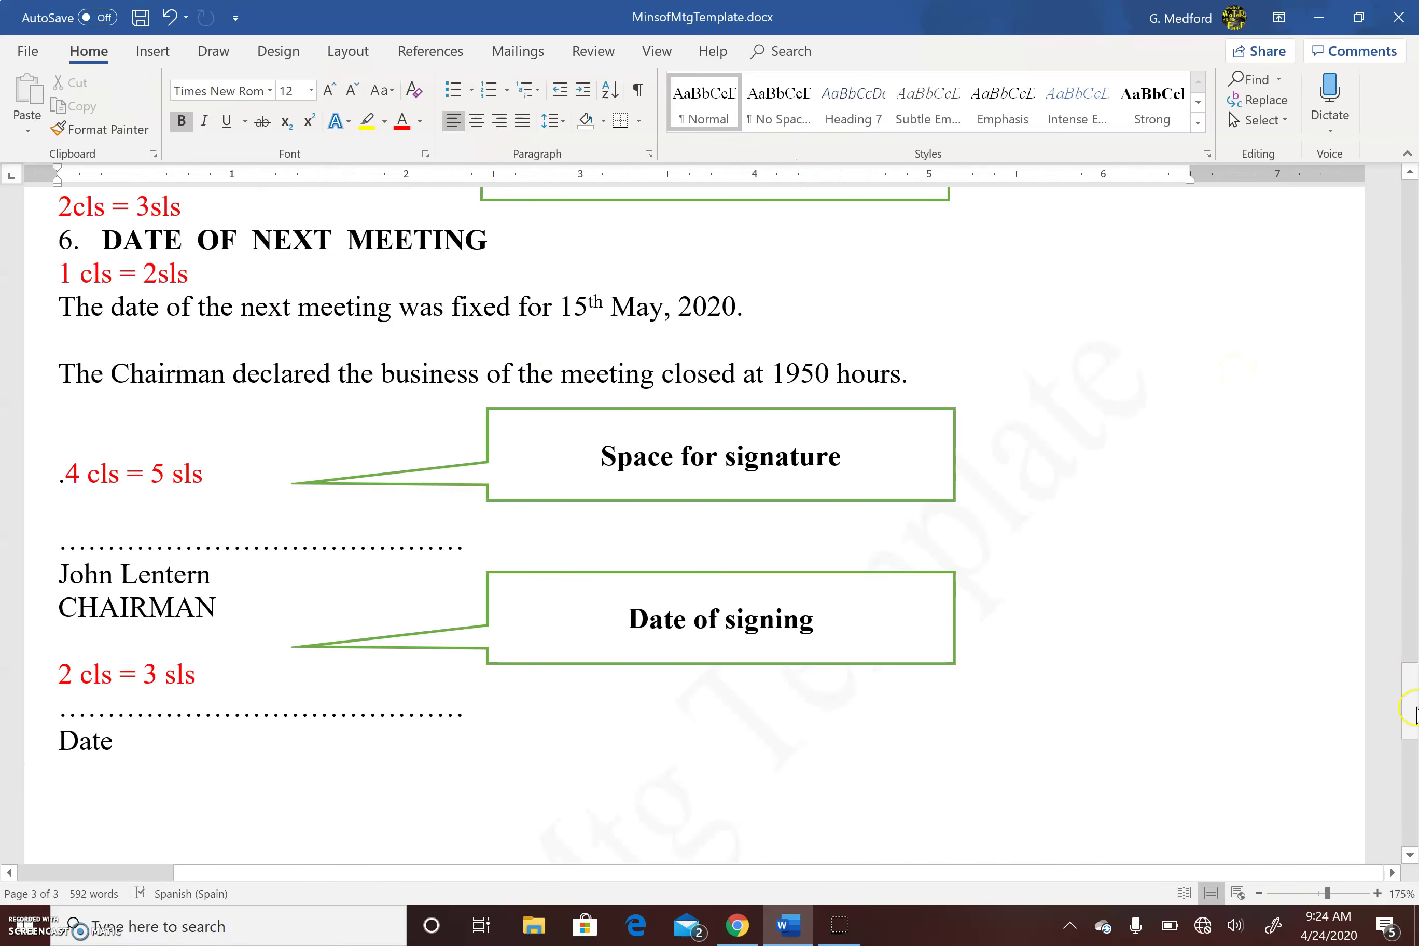